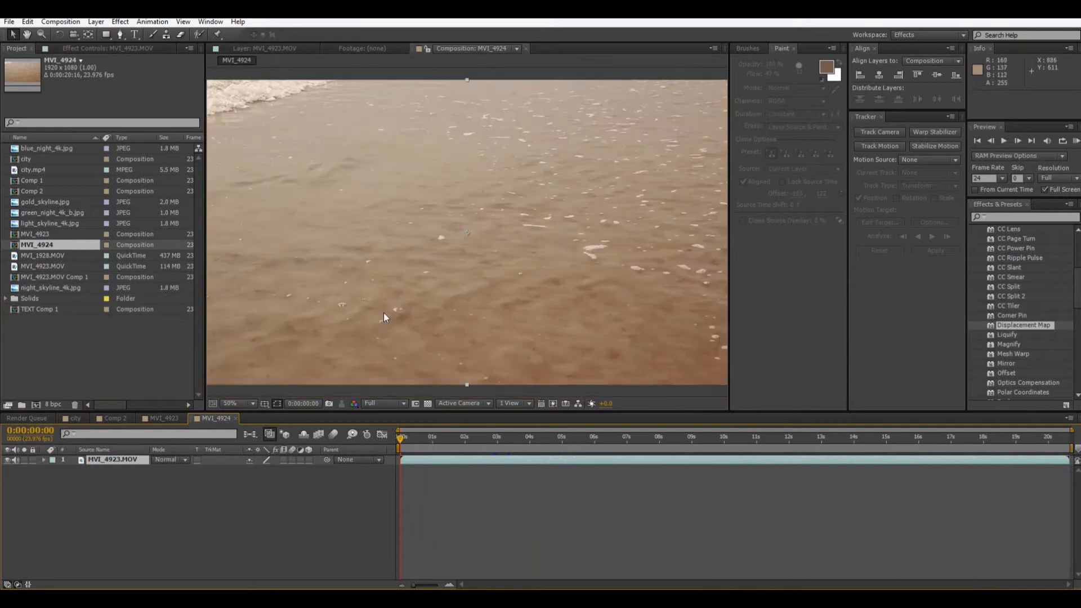
- Move the current time to 0:00:02:13 and set the composition preview resolution to Quarter
scroll(336, 333, up, 2)
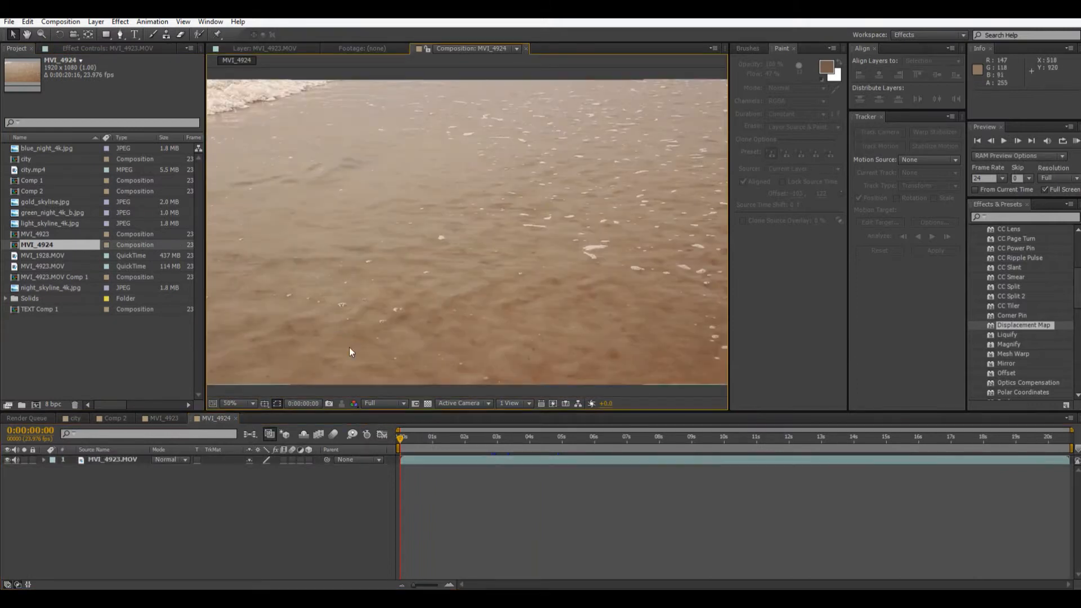
drag(413, 439, 482, 439)
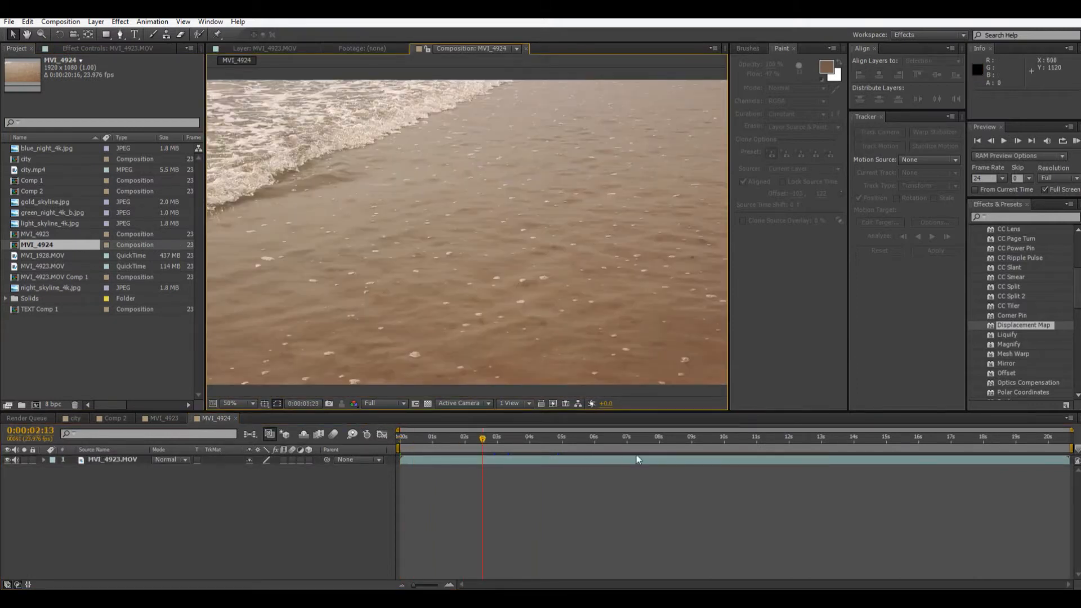
click(385, 403)
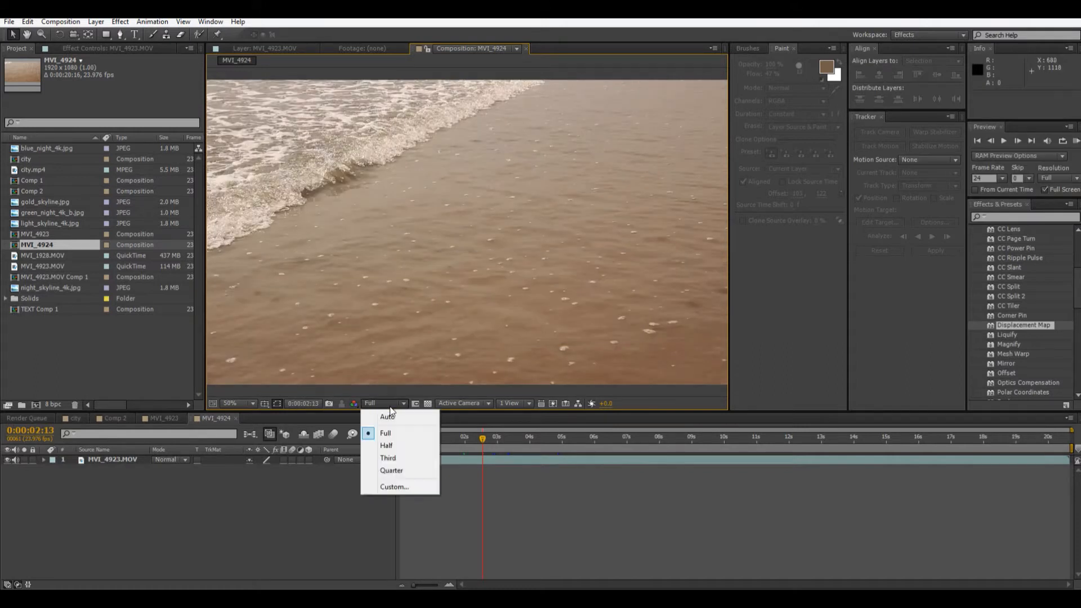
click(392, 470)
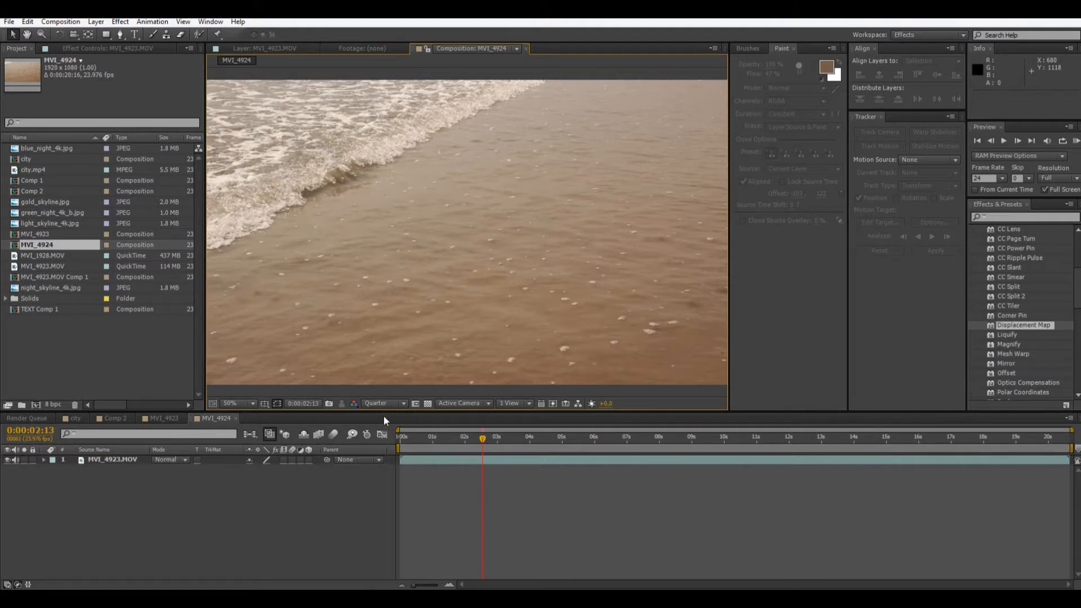
- Widen the composition viewer so that the whole frame fits at 50% magnification
scroll(472, 339, down, 2)
scroll(472, 339, up, 2)
drag(730, 278, 880, 287)
- Duplicate the MVI_4923.MOV footage layer and rename the upper copy Wave
click(112, 465)
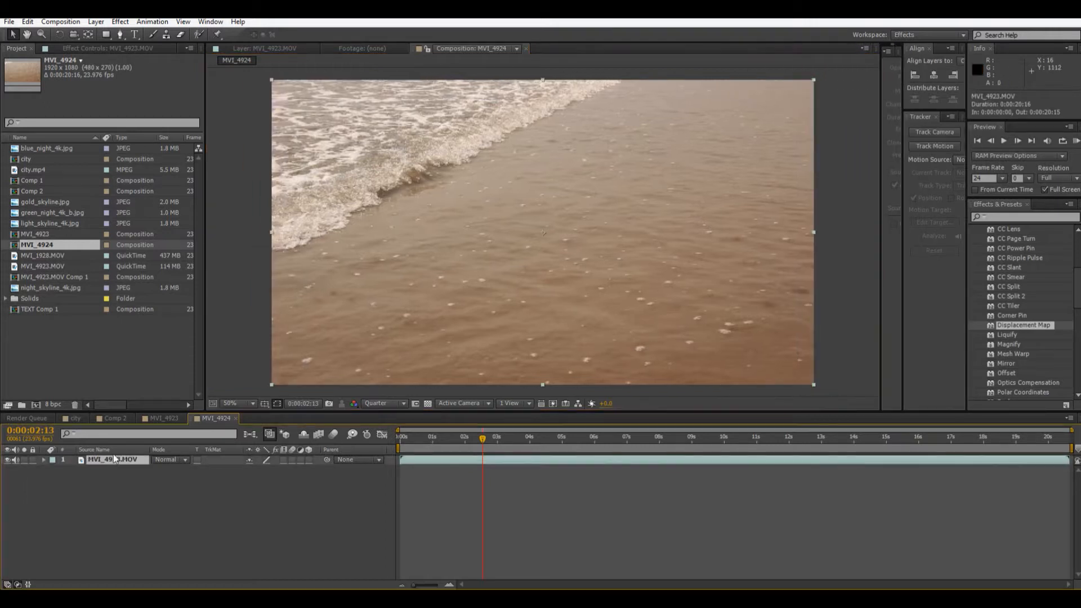
key(ctrl+d)
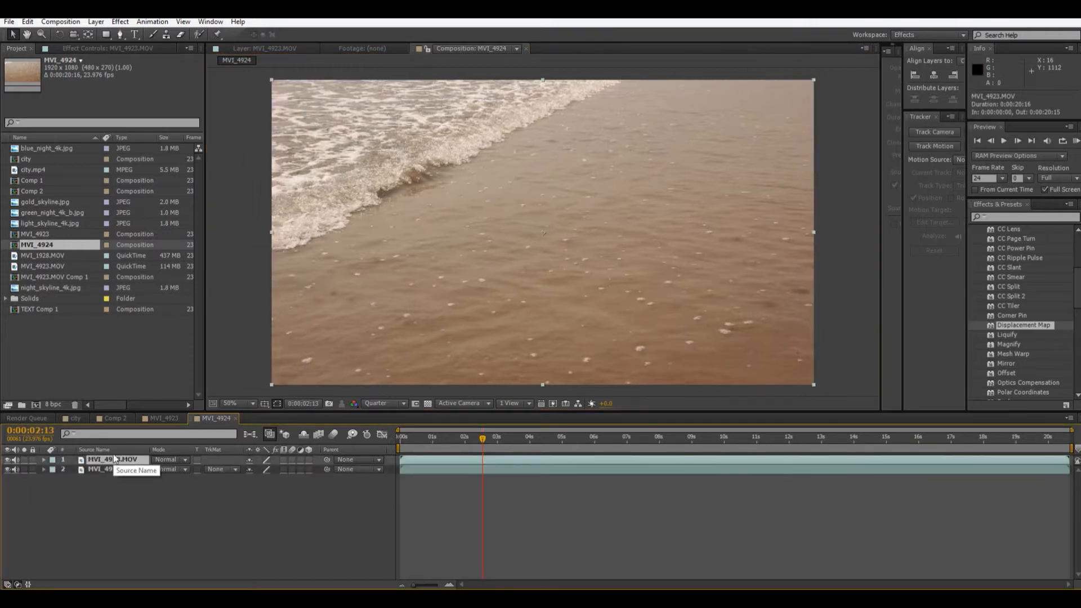
key(Return)
text(Wave)
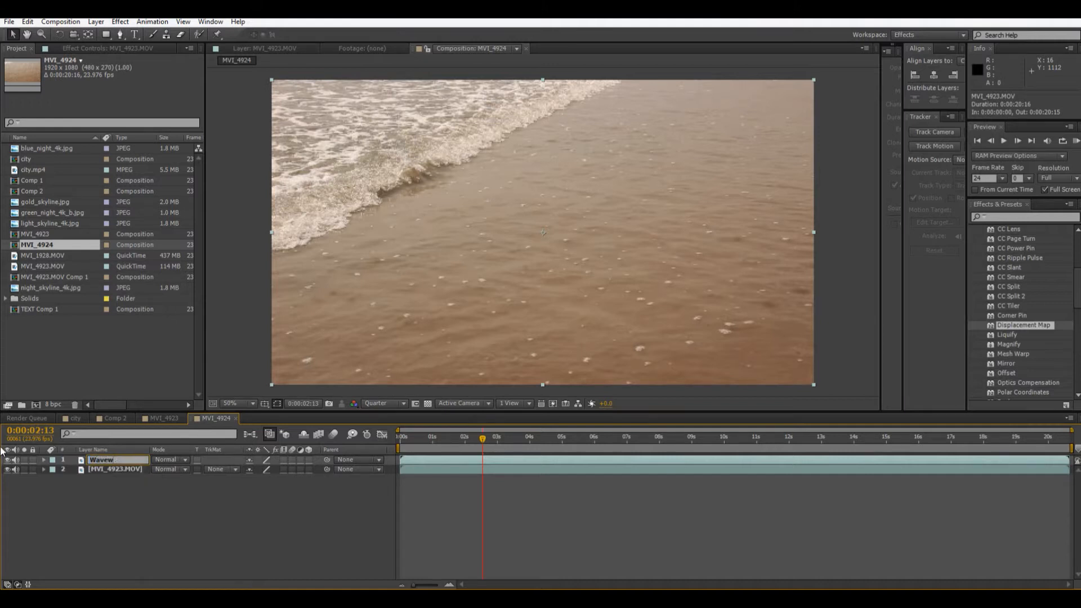
- Rename the lower MVI_4923.MOV layer BG
click(127, 471)
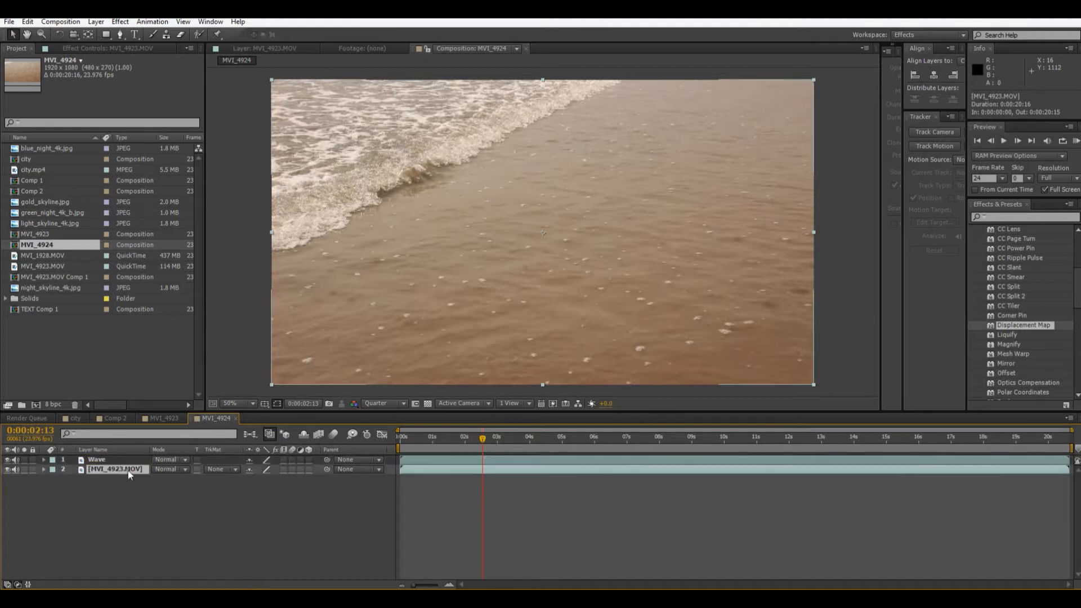
key(Return)
text(BG)
click(102, 531)
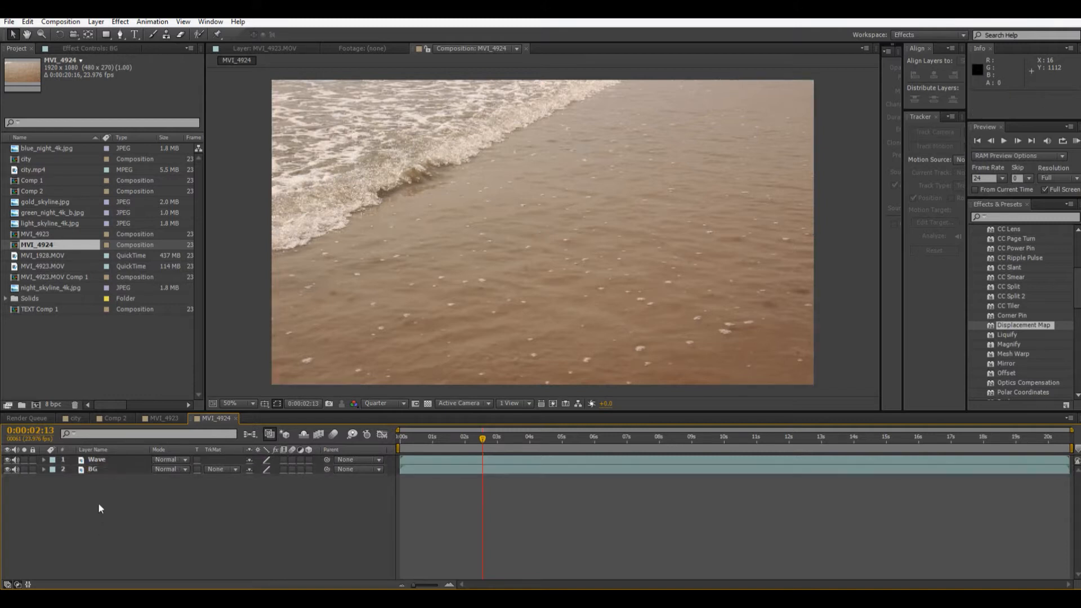
- Add a white text layer reading "Hi" and enlarge it over the sand near the middle of the frame
click(130, 34)
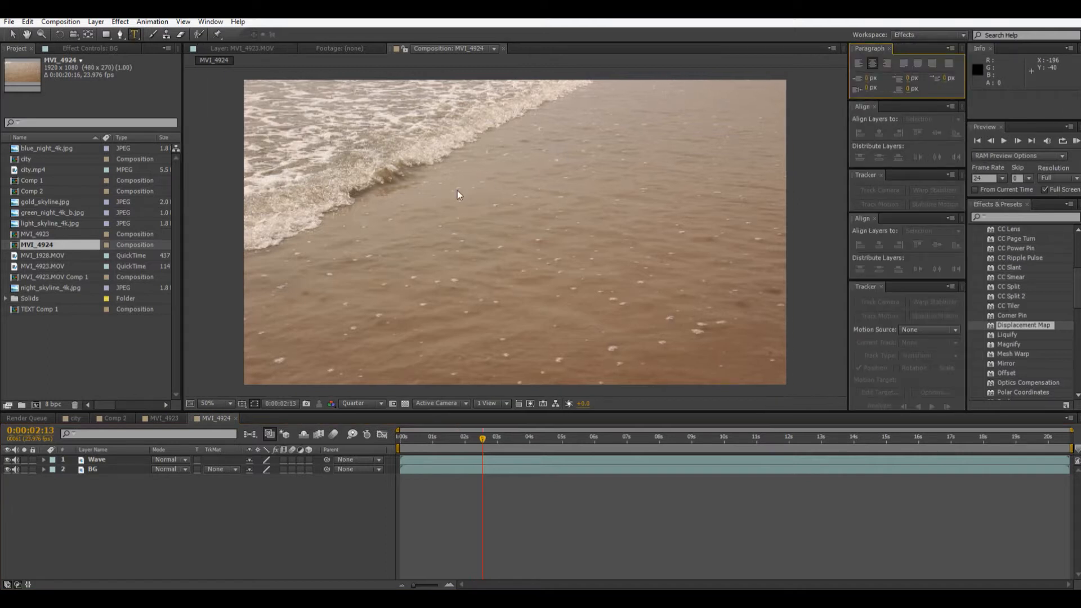
click(445, 234)
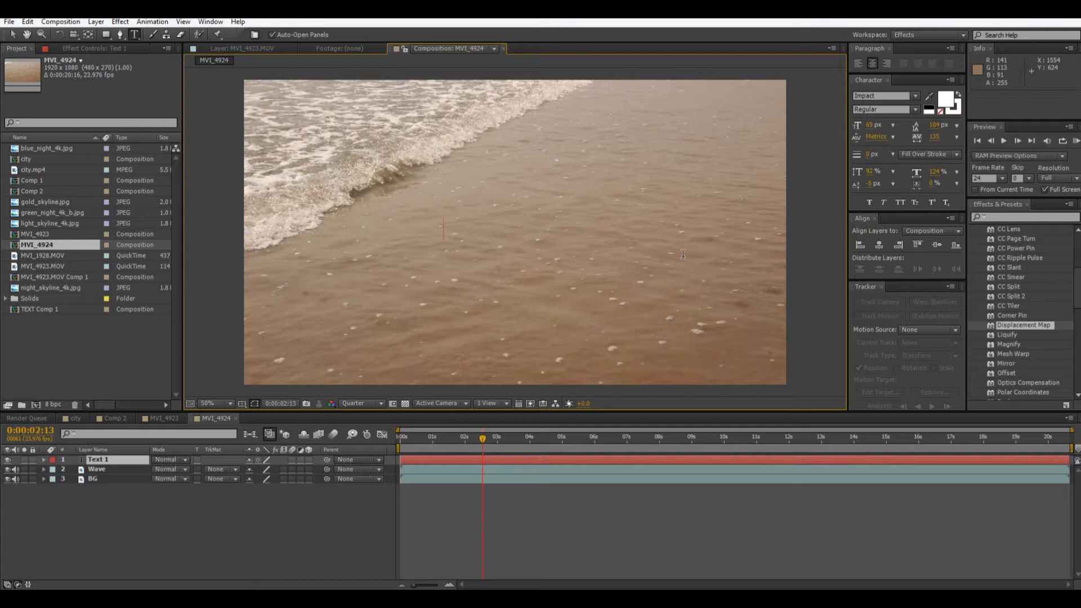
text(Hi)
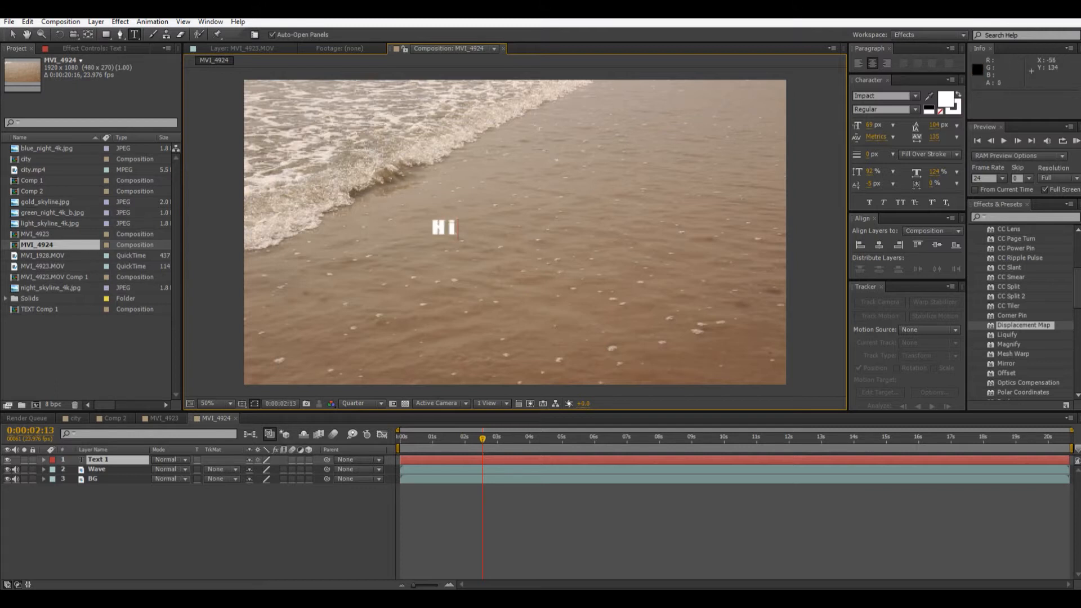
click(15, 39)
drag(458, 221, 533, 136)
drag(508, 200, 528, 243)
- Make the Hi text a 3D layer and tilt it back about the X axis to an orientation of 302°
click(309, 458)
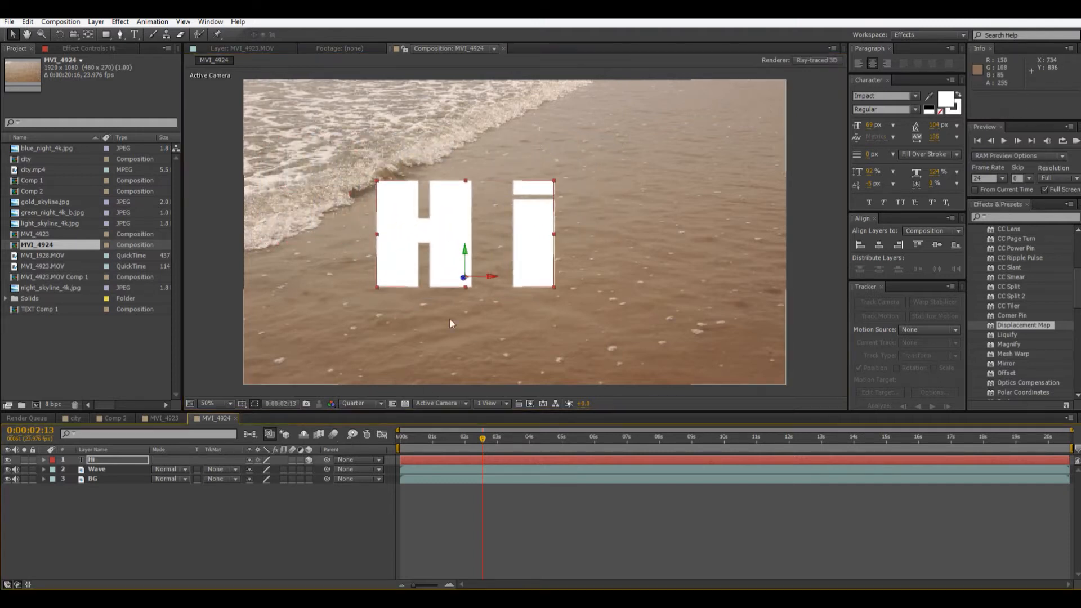
key(w)
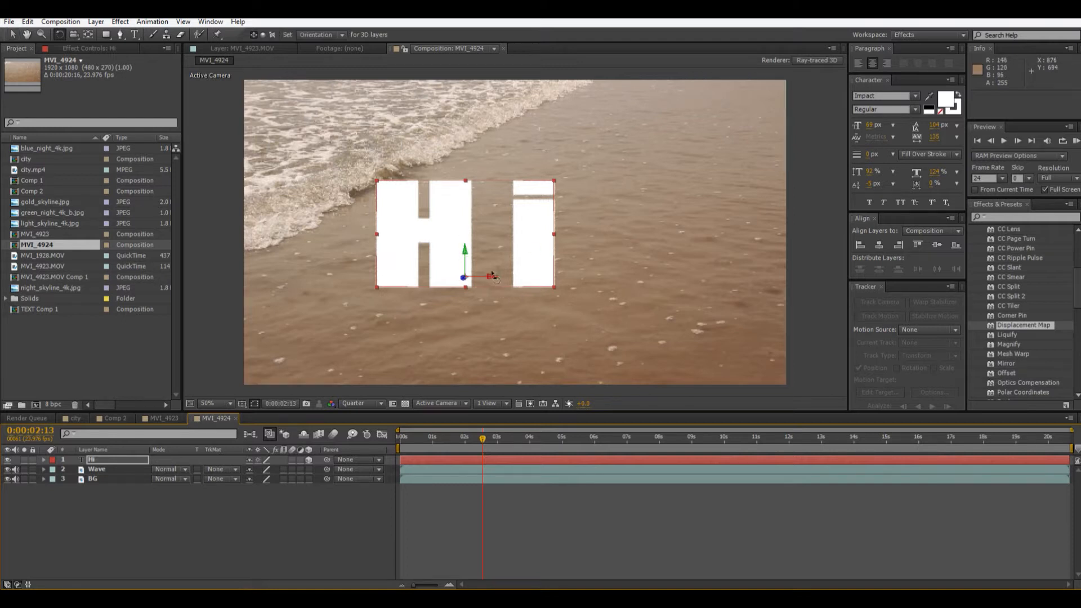
drag(491, 277, 489, 260)
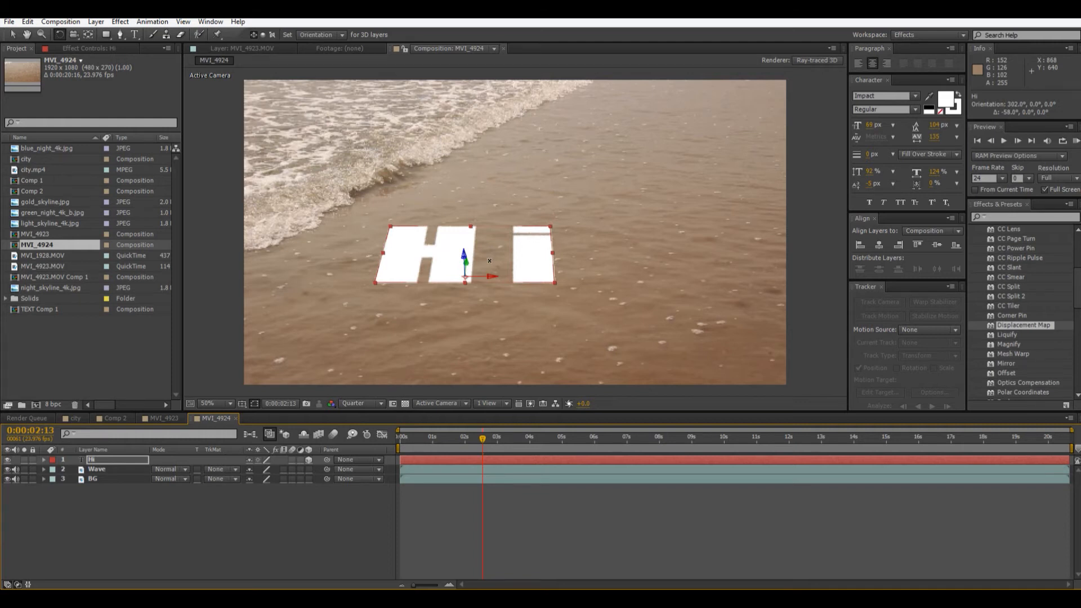
- Move the Hi text to about 899, 615 and rotate it about the Z axis to an orientation of 28°
key(v)
drag(533, 242, 562, 221)
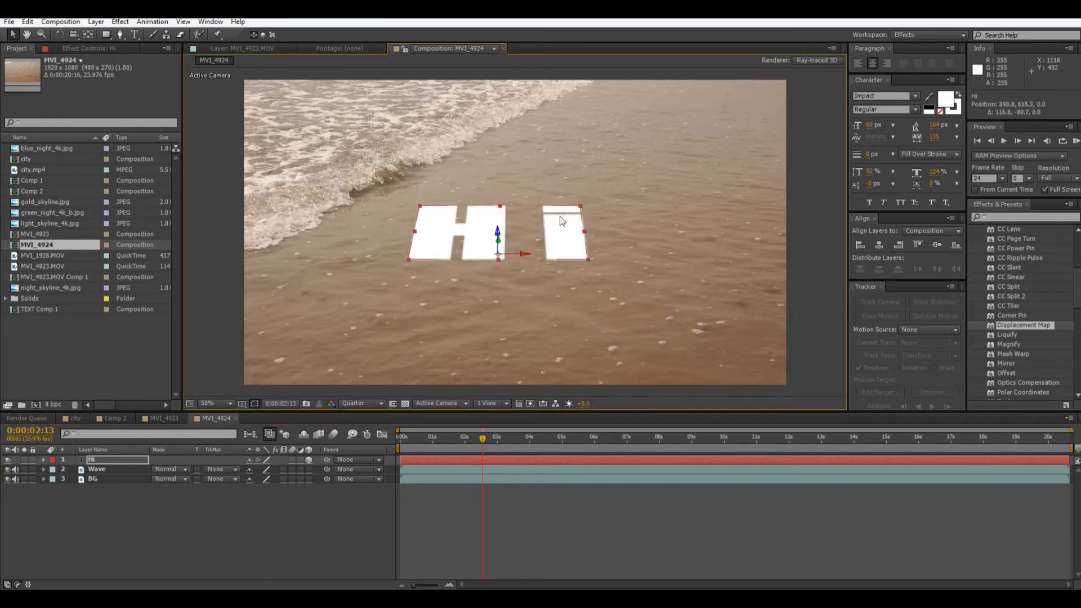
key(w)
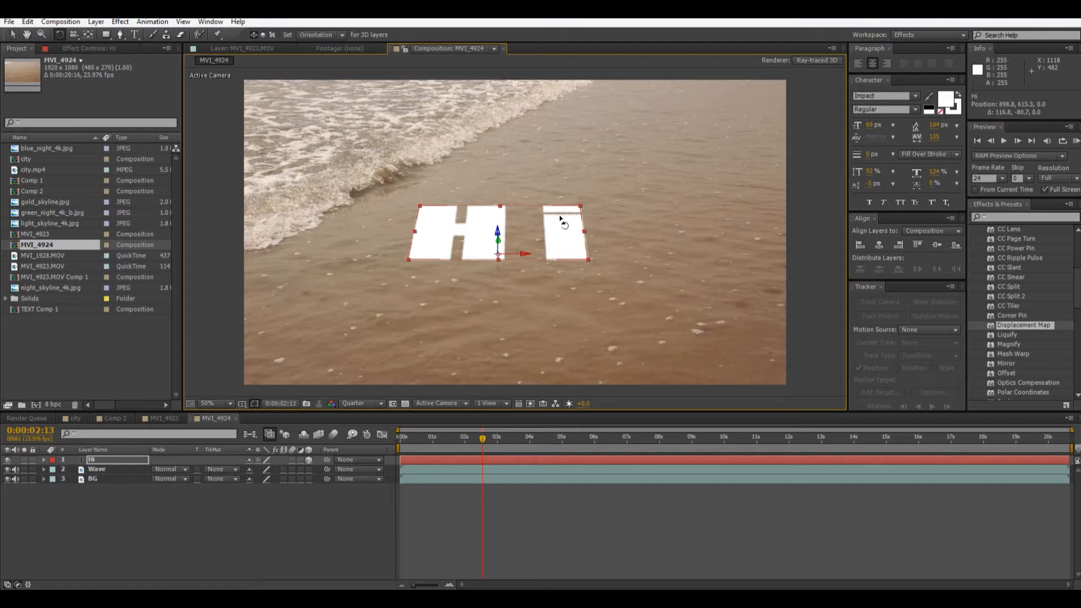
drag(498, 232, 486, 230)
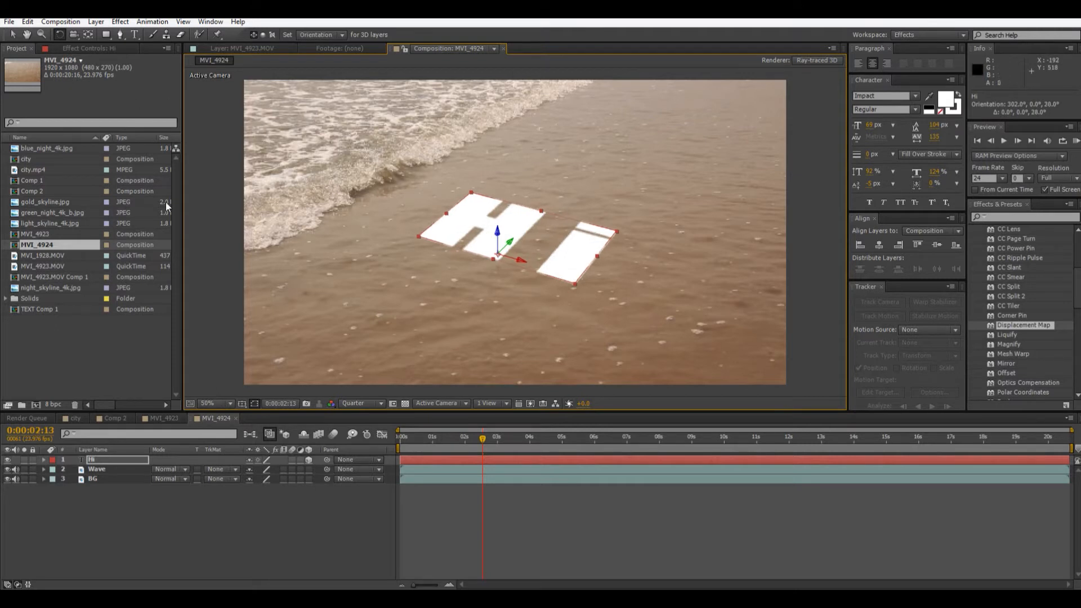
key(v)
click(1023, 216)
text(drop)
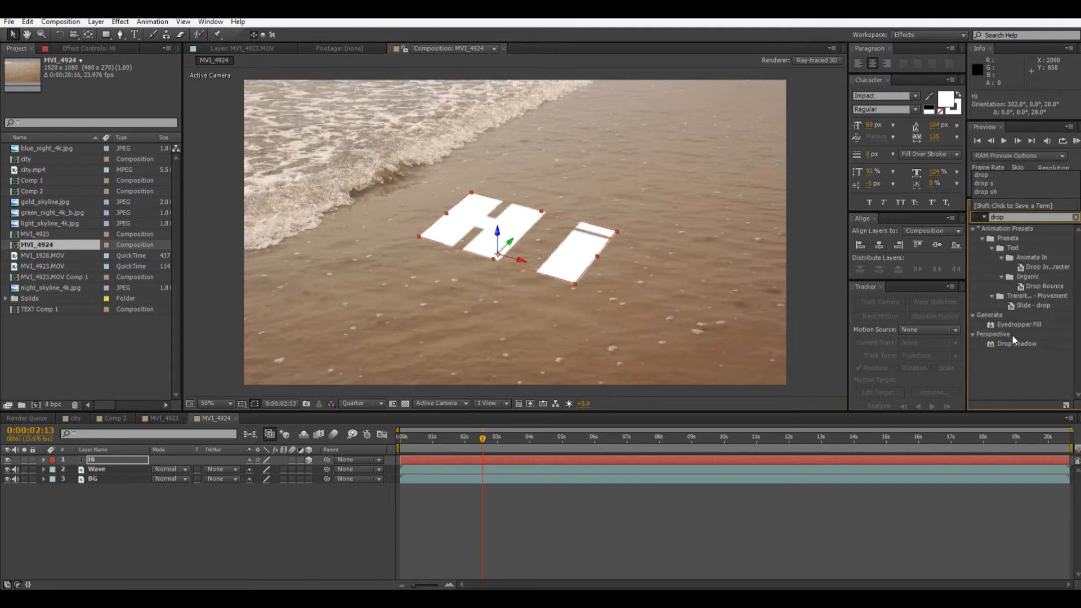
drag(1013, 339, 558, 265)
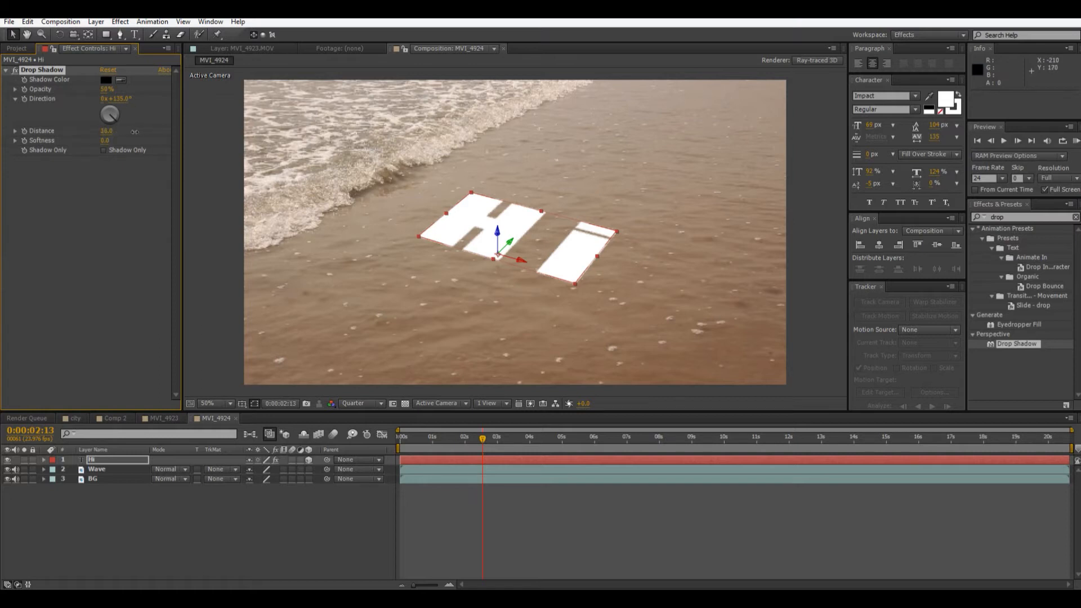
key(Delete)
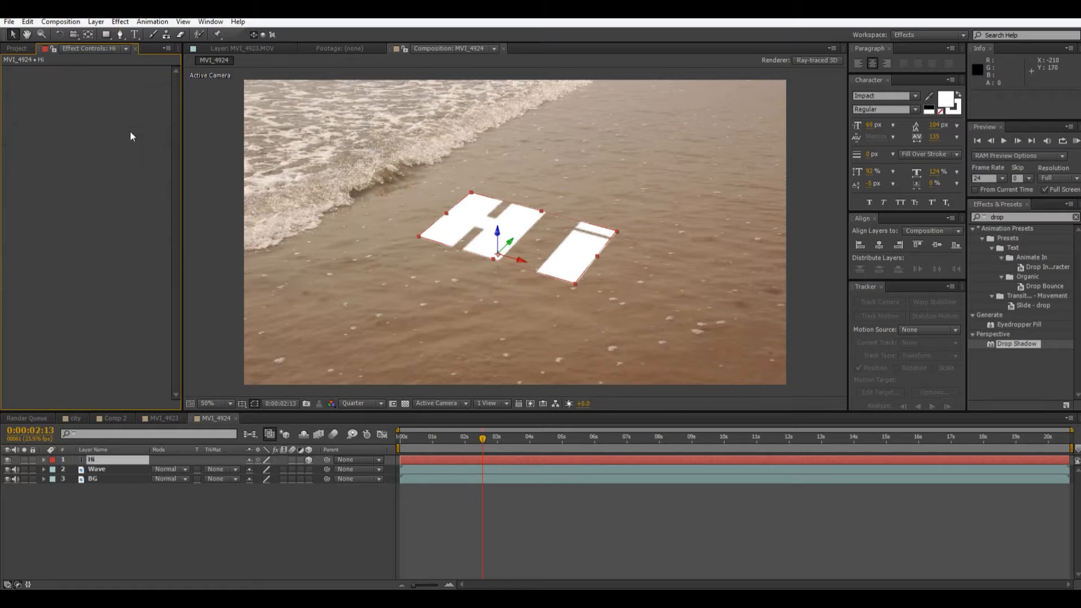
drag(1013, 217, 55, 305)
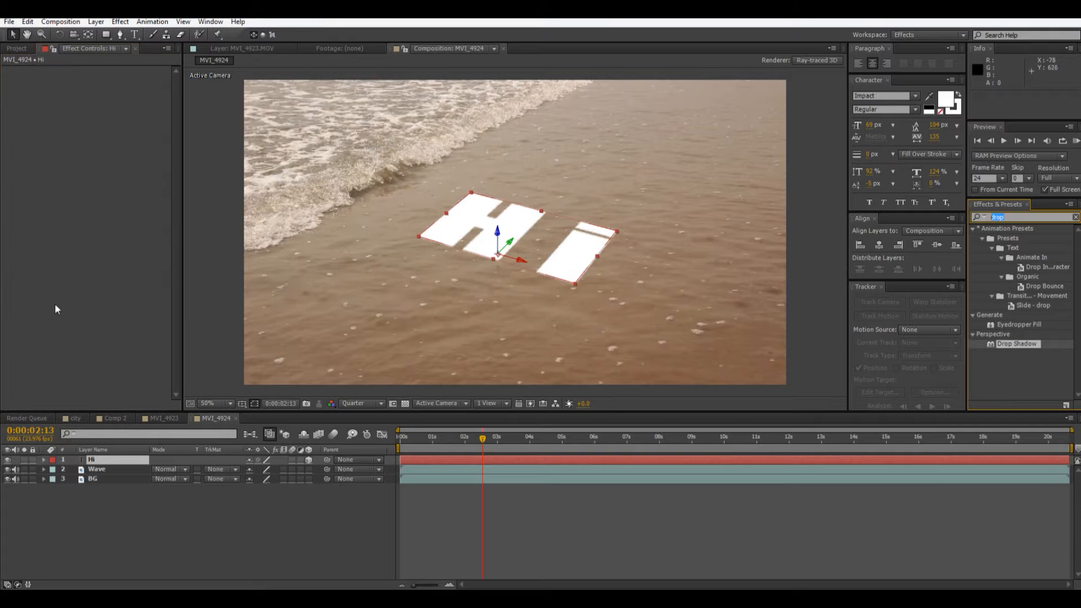
key(BackSpace)
click(208, 508)
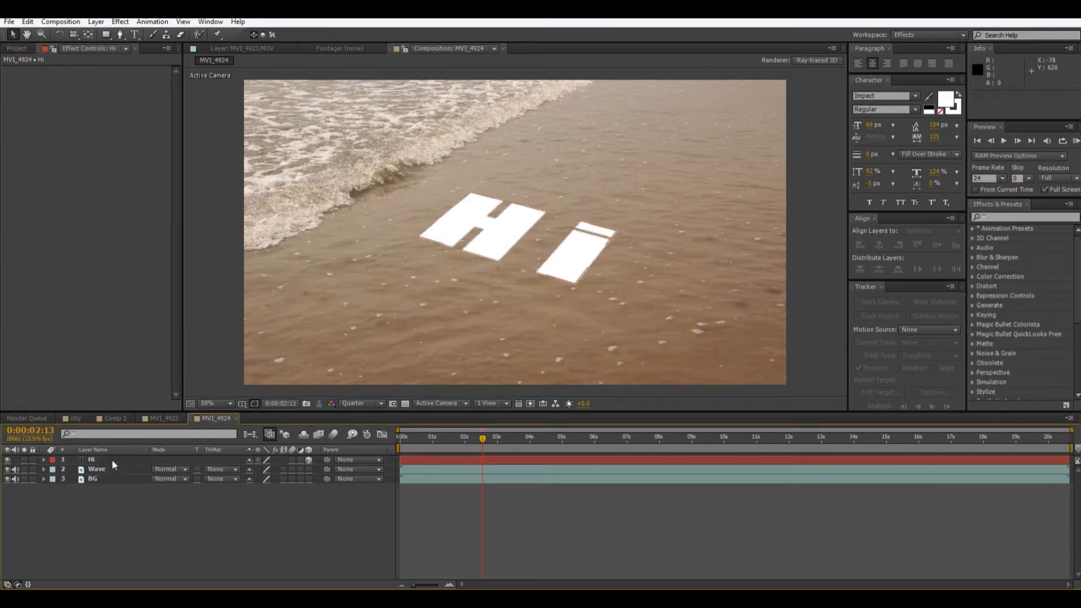
- Place the Hi text layer between the Wave and BG layers, leaving the Wave layer selected
drag(107, 460, 109, 474)
click(104, 461)
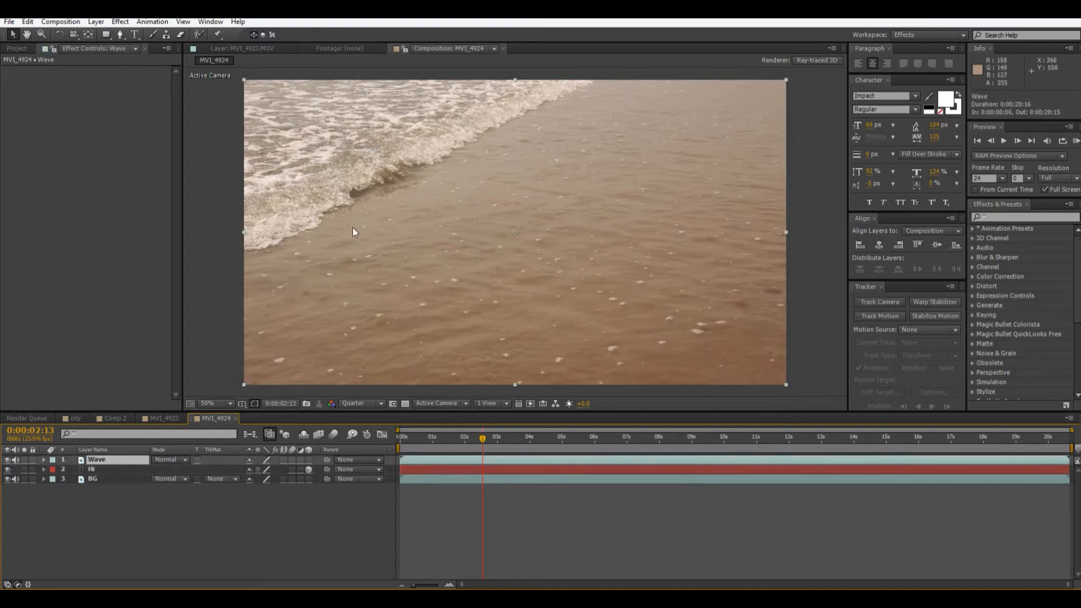
- At 0:00:04:00, paint Roto Brush foreground strokes on the Wave layer over the foam edge and the water behind it
drag(457, 441, 536, 444)
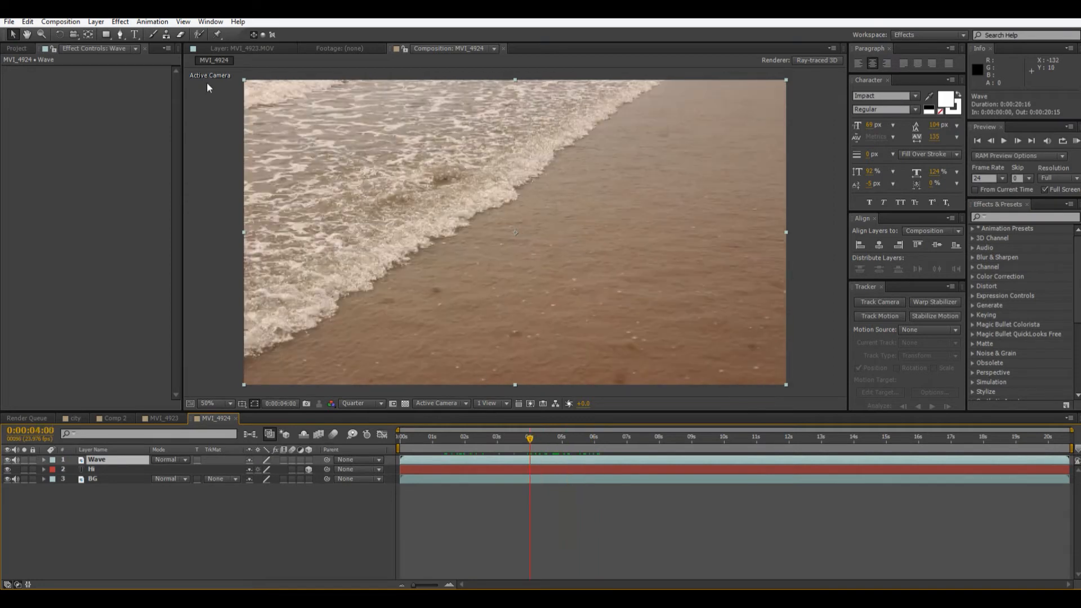
click(194, 36)
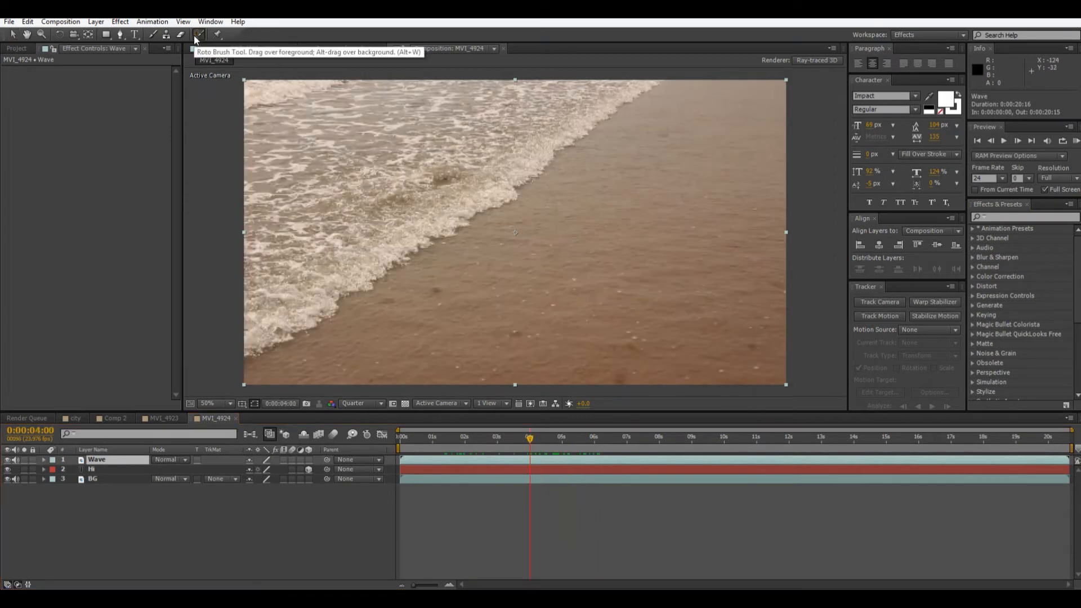
double_click(97, 460)
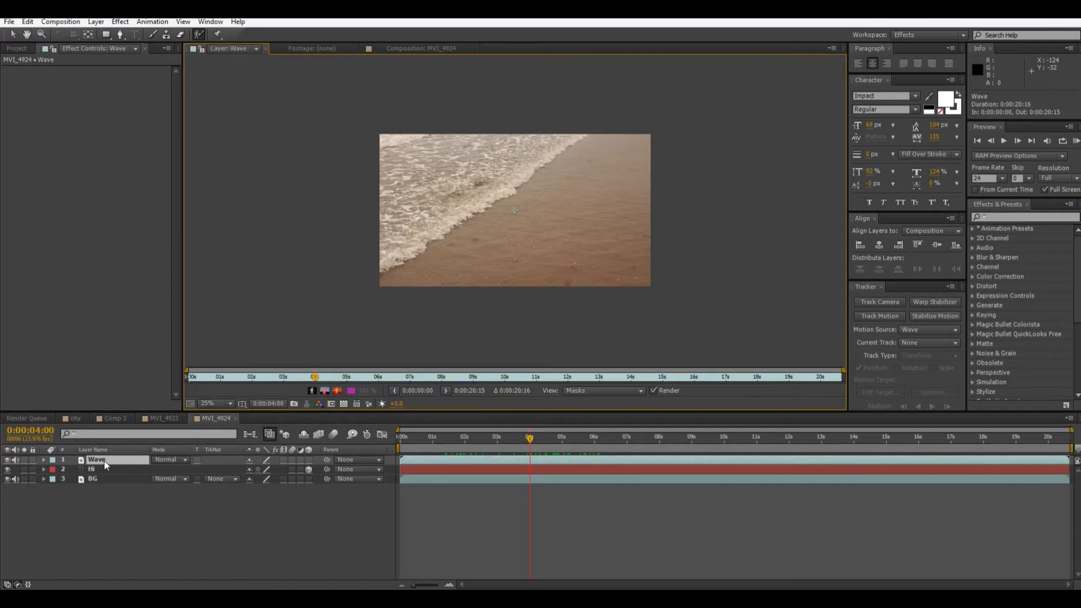
mouse_move(250, 324)
mouse_down()
mouse_move(323, 274)
mouse_move(424, 225)
mouse_move(475, 167)
mouse_move(646, 36)
mouse_up()
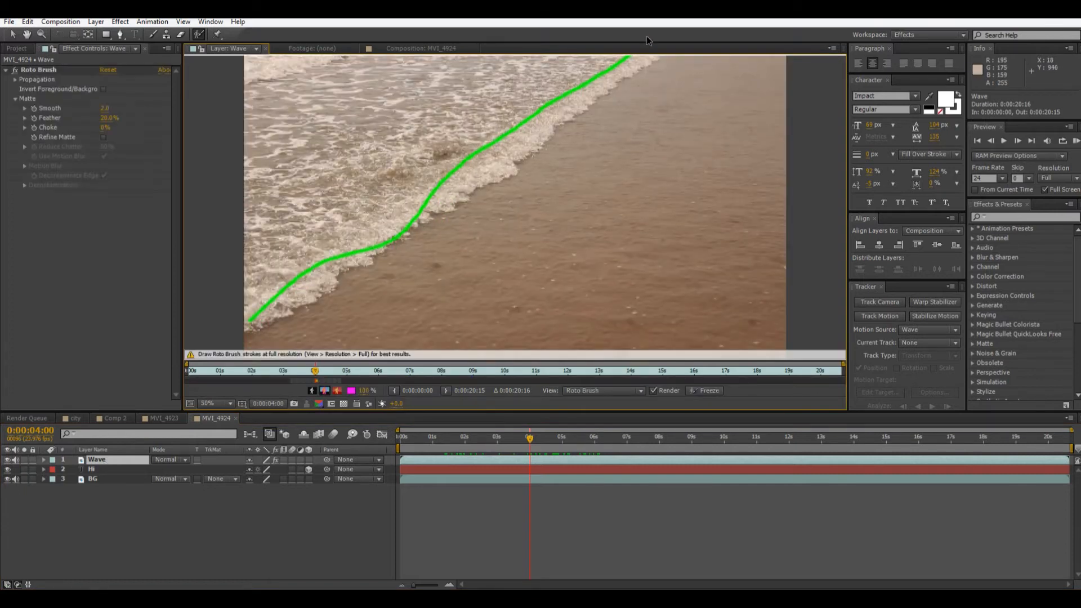
mouse_move(493, 145)
mouse_down()
mouse_move(463, 166)
mouse_move(196, 200)
mouse_up()
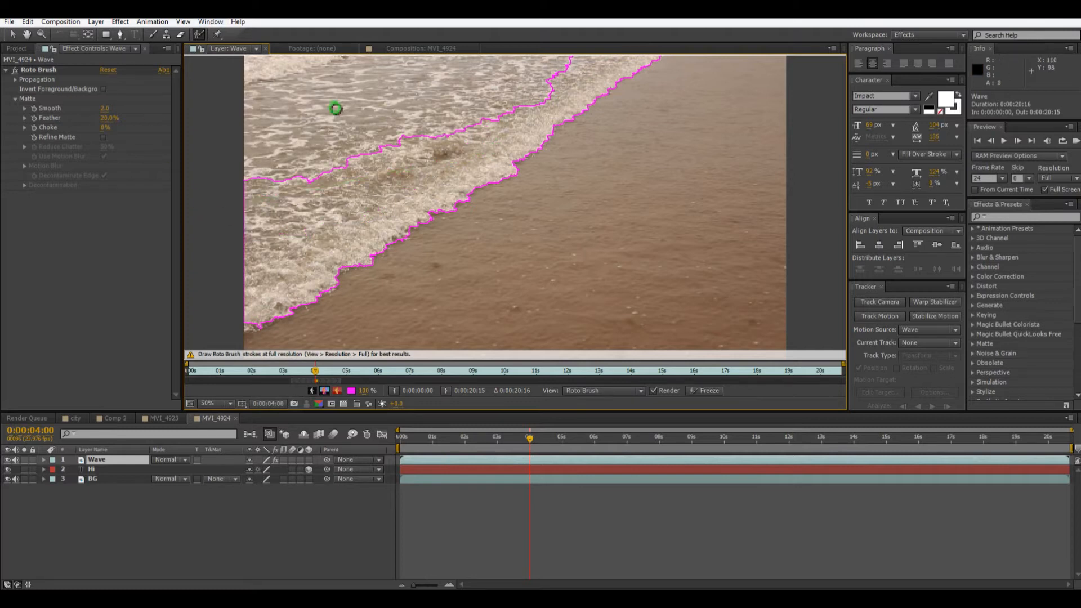
drag(468, 58, 400, 150)
drag(446, 114, 254, 98)
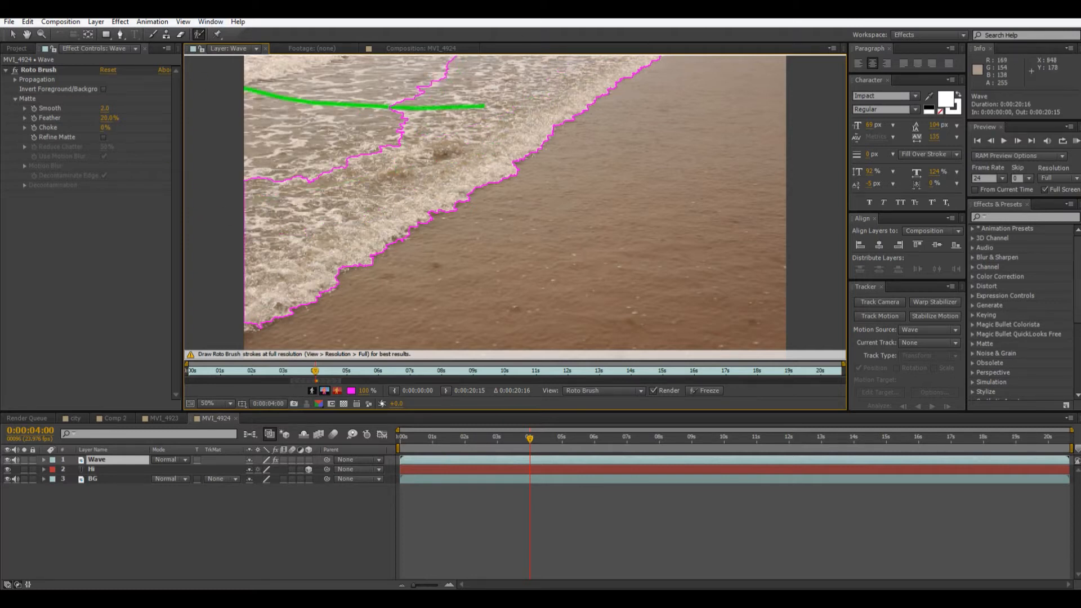
- Propagate the Wave layer's Roto Brush selection to 0:00:05:00 and correct it with strokes separating the water and foam from the sand
mouse_move(530, 439)
mouse_down()
mouse_move(586, 441)
mouse_move(539, 441)
mouse_up()
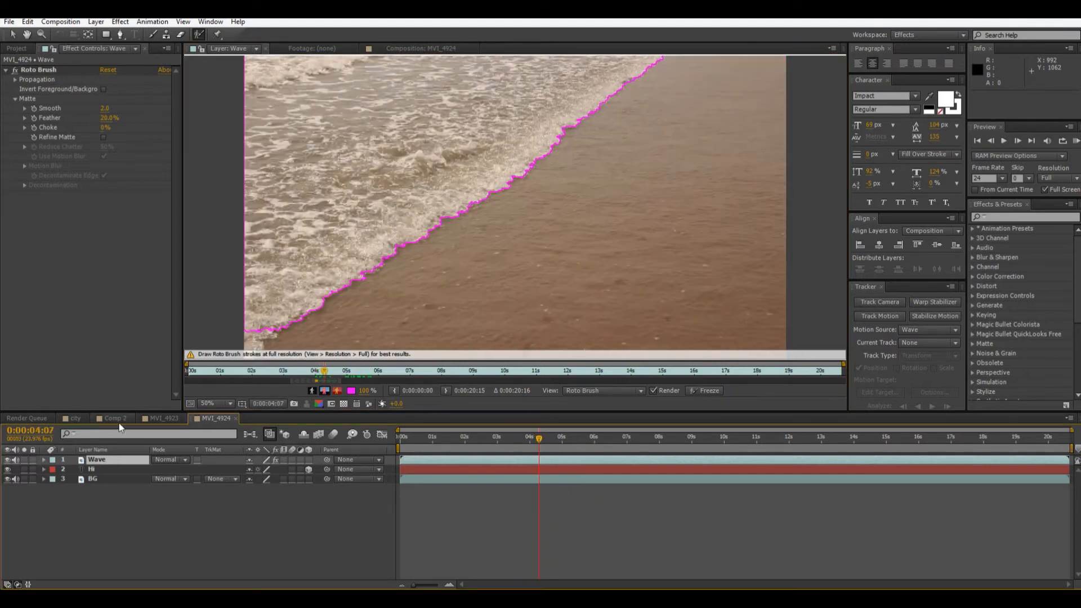
drag(544, 445, 562, 438)
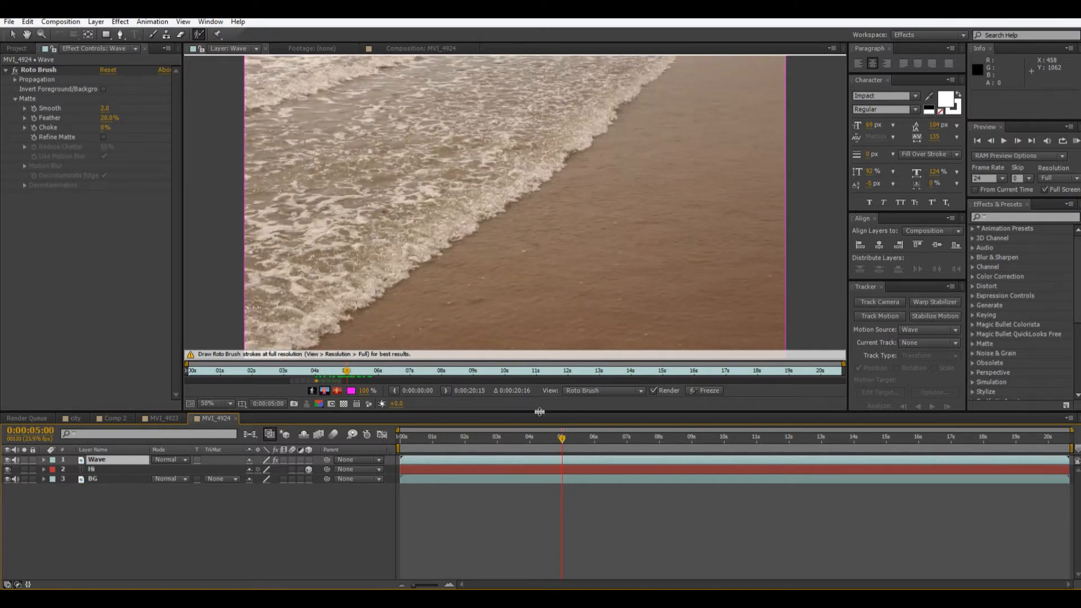
drag(470, 321, 757, 160)
mouse_move(287, 327)
mouse_down()
mouse_move(643, 79)
mouse_move(661, 53)
mouse_up()
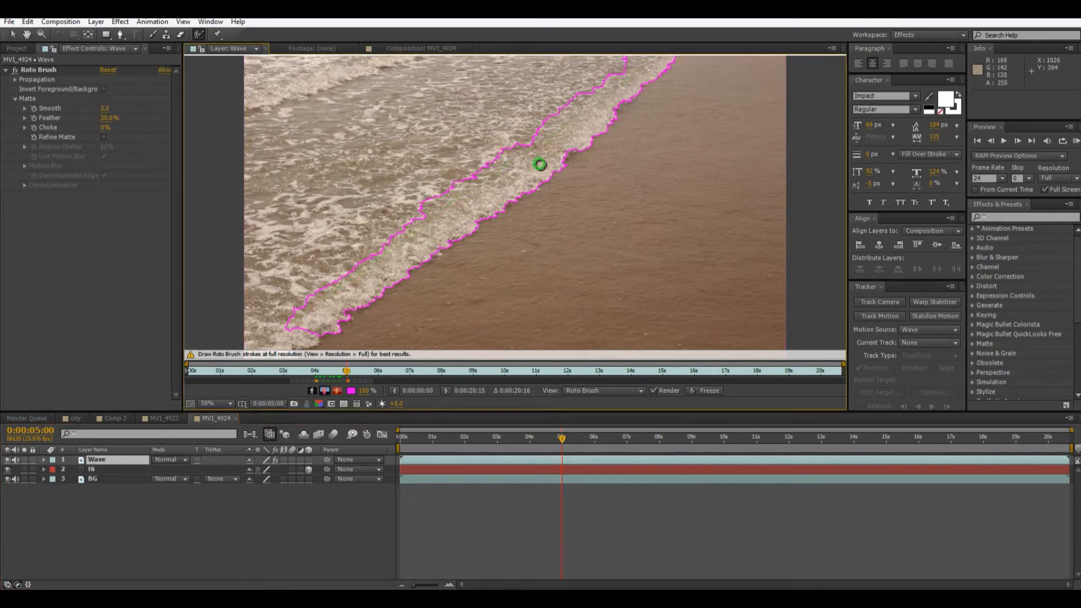
drag(405, 258, 243, 213)
drag(321, 292, 416, 315)
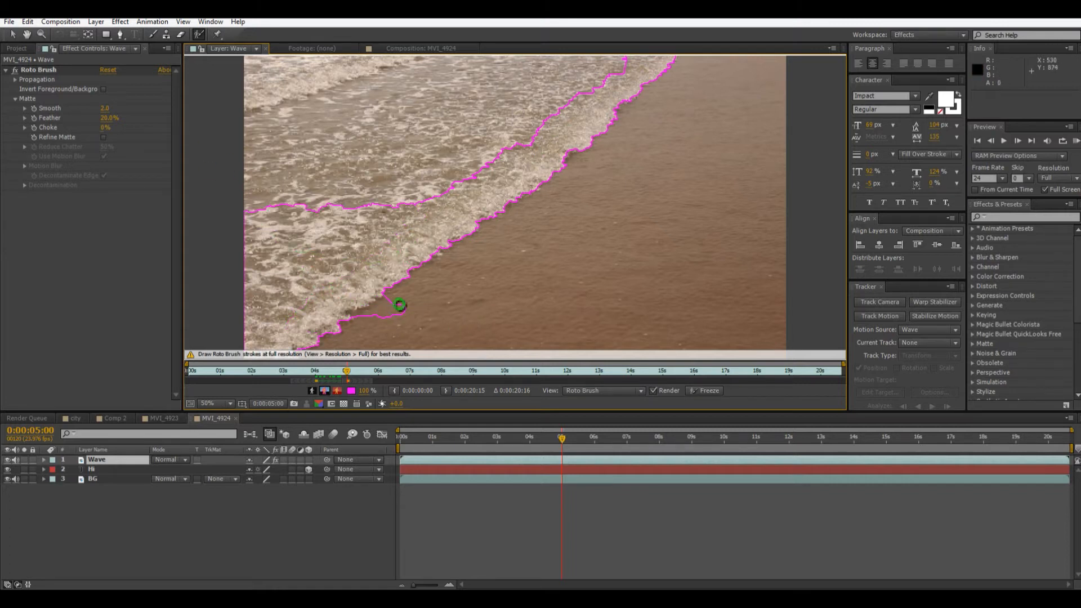
mouse_move(397, 295)
mouse_down()
mouse_move(365, 315)
mouse_move(504, 270)
mouse_move(331, 338)
mouse_up()
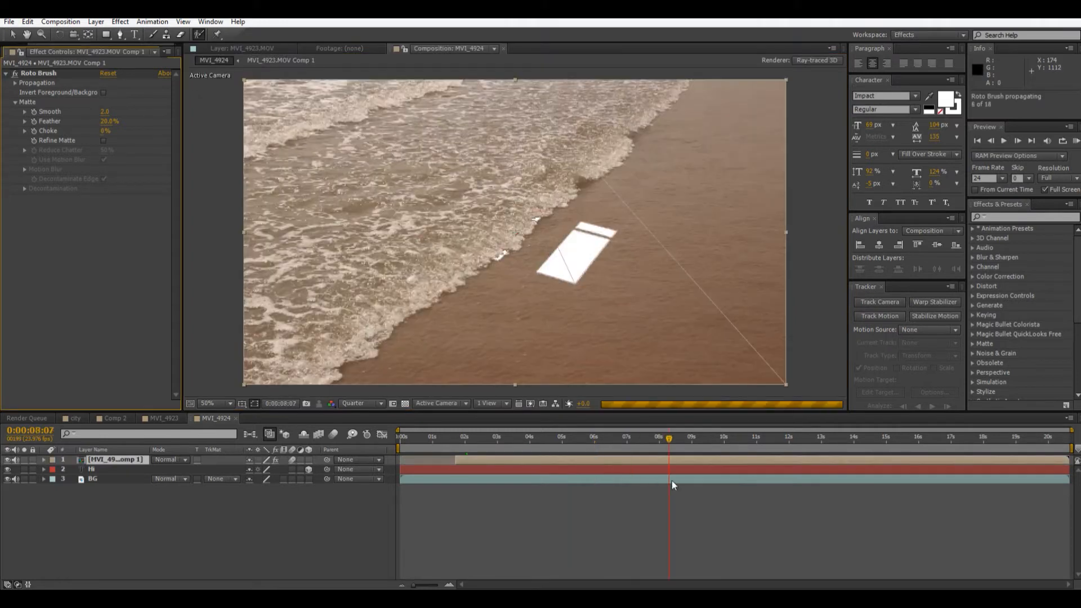
- Pre-compose the Hi text layer so it becomes its own nested composition
scroll(613, 296, up, 2)
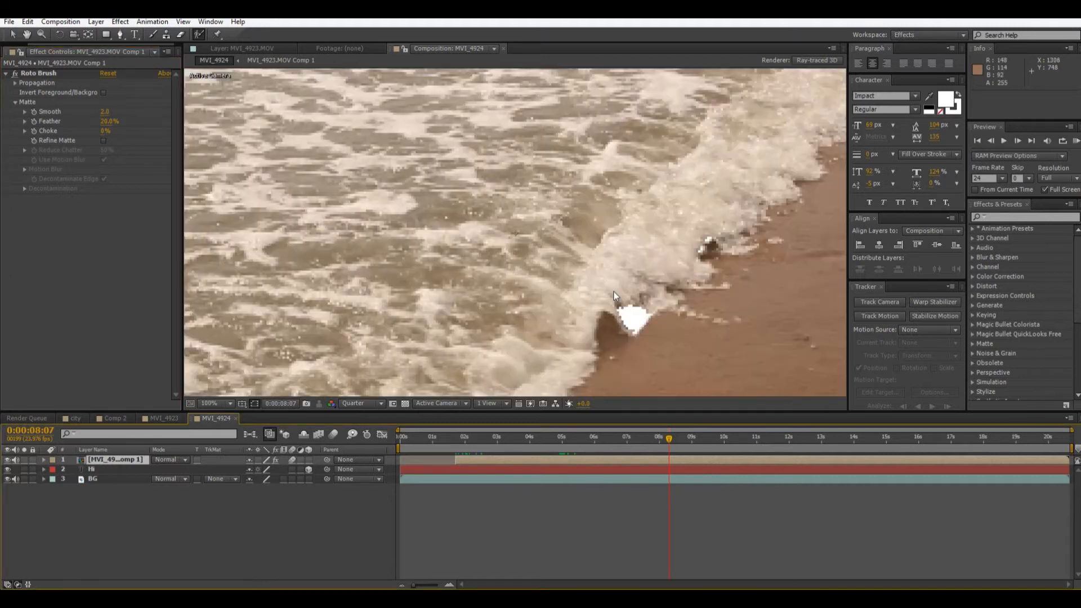
mouse_move(653, 438)
mouse_down()
mouse_move(604, 433)
mouse_move(633, 430)
mouse_up()
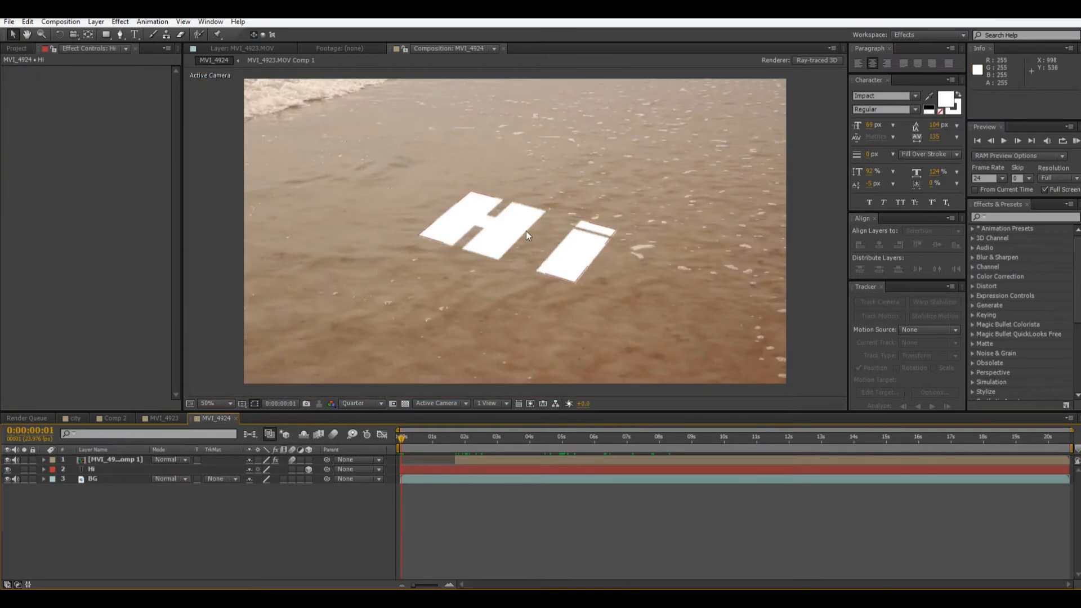
click(110, 470)
right_click(111, 470)
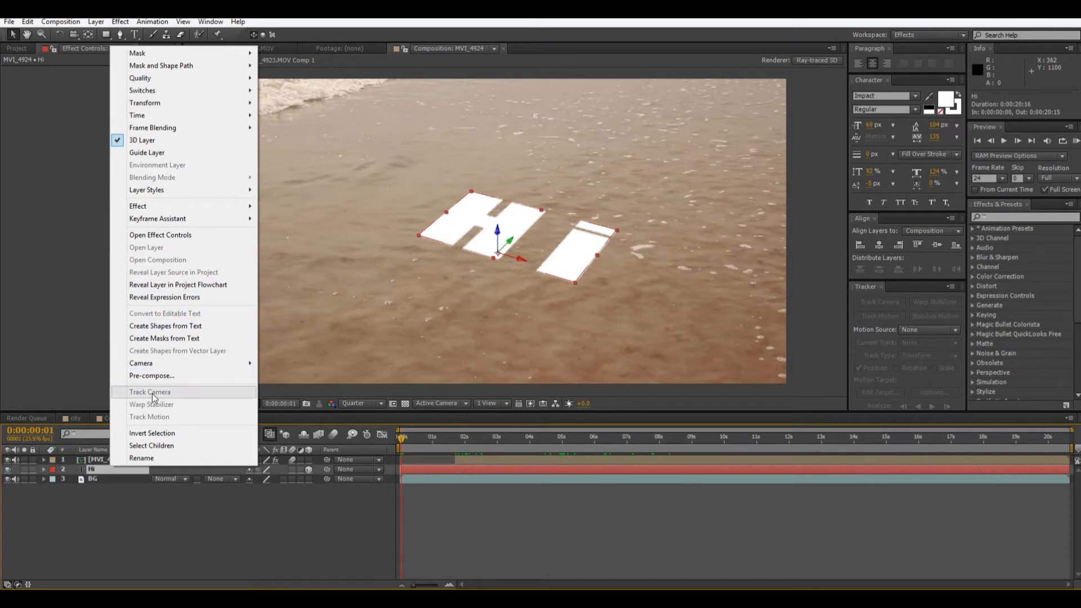
click(153, 376)
click(572, 359)
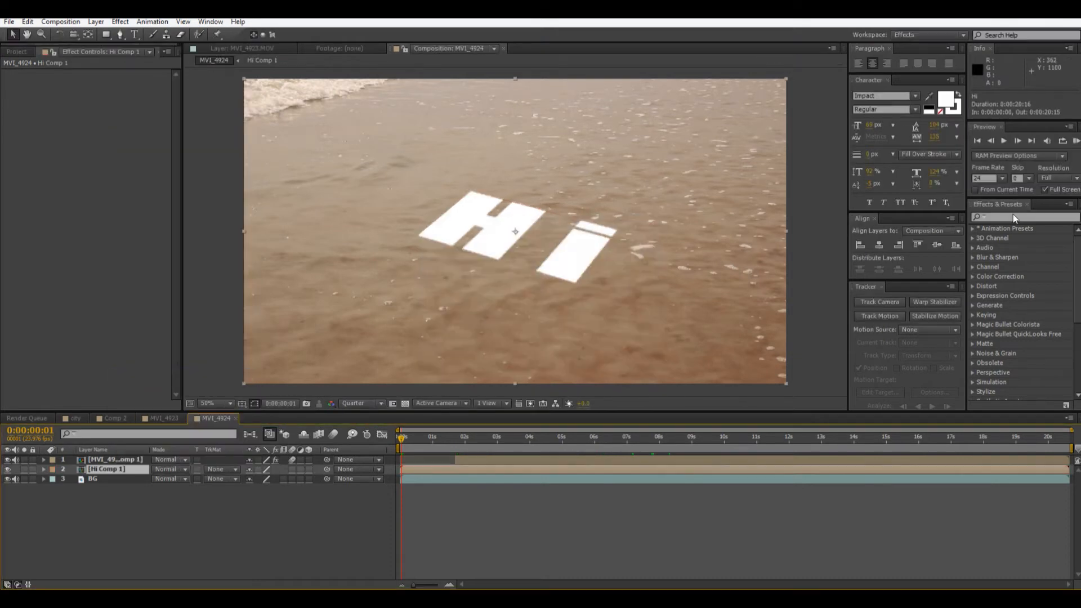
- Apply the Displacement Map effect from the Distort category to the Hi pre-comp
click(973, 286)
scroll(1020, 347, down, 4)
click(1022, 350)
drag(1023, 350, 115, 473)
- Use BG as the displacement map layer, with maximum horizontal displacement 55 and maximum vertical displacement 81
click(117, 84)
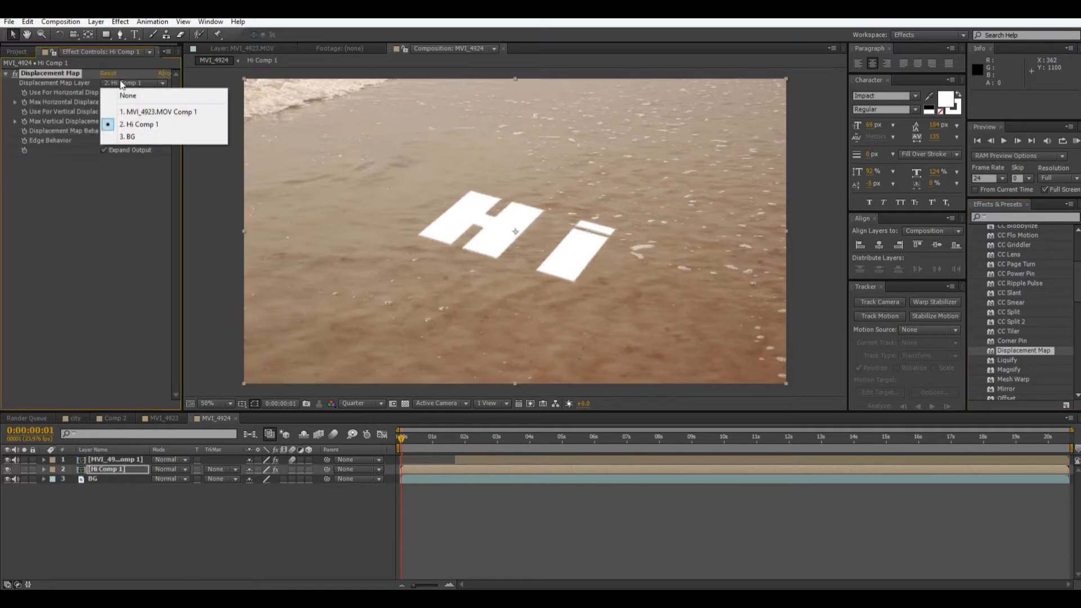
click(139, 137)
drag(106, 102, 153, 128)
drag(450, 437, 399, 389)
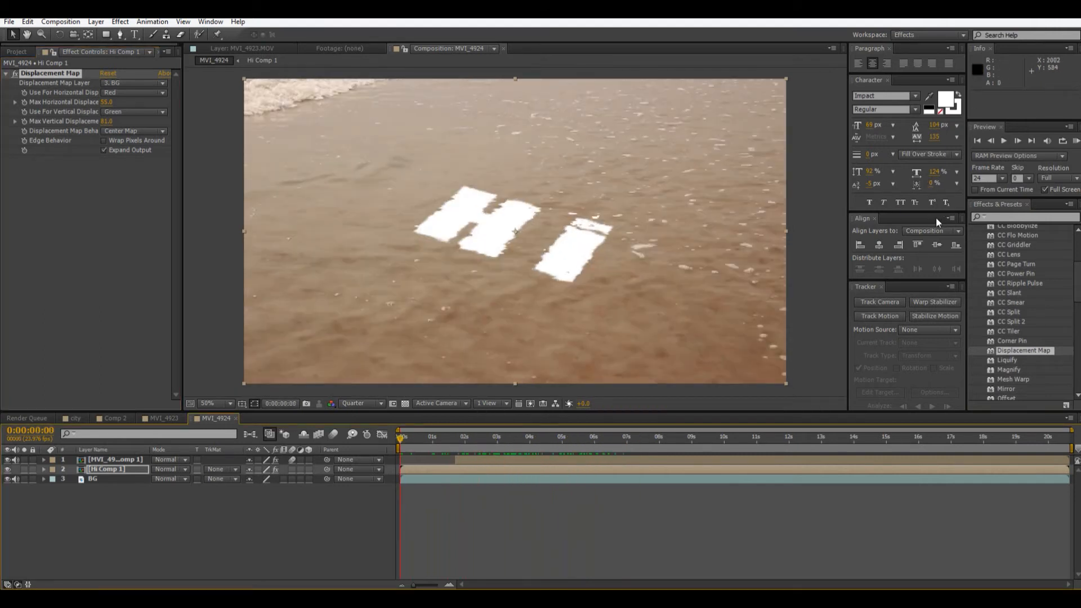
- Apply a Drop Shadow effect to the Hi pre-comp and set its softness to 205
key(period)
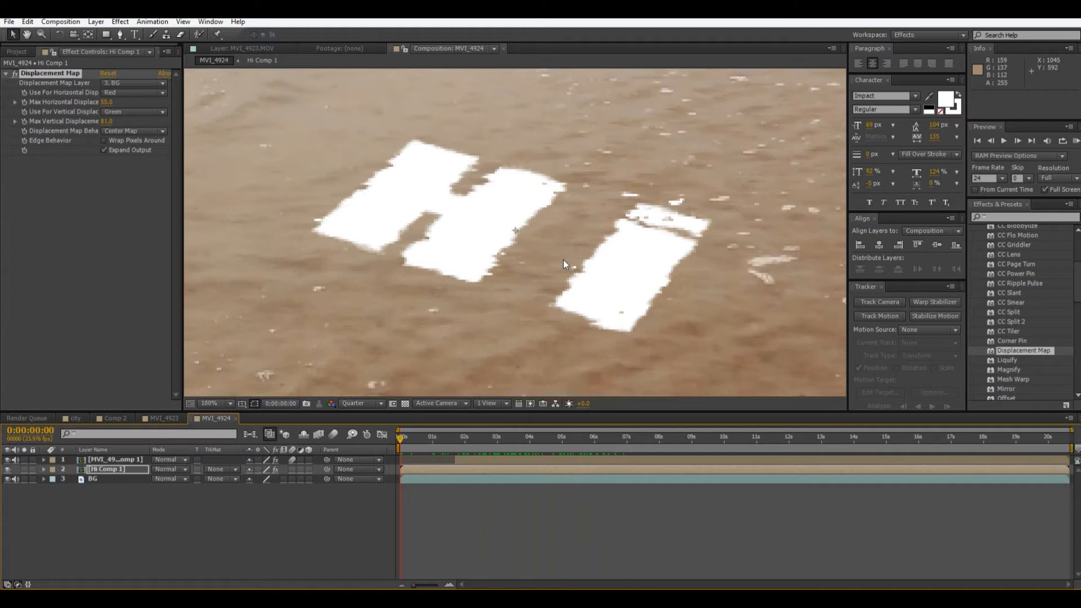
click(1018, 217)
text(drop)
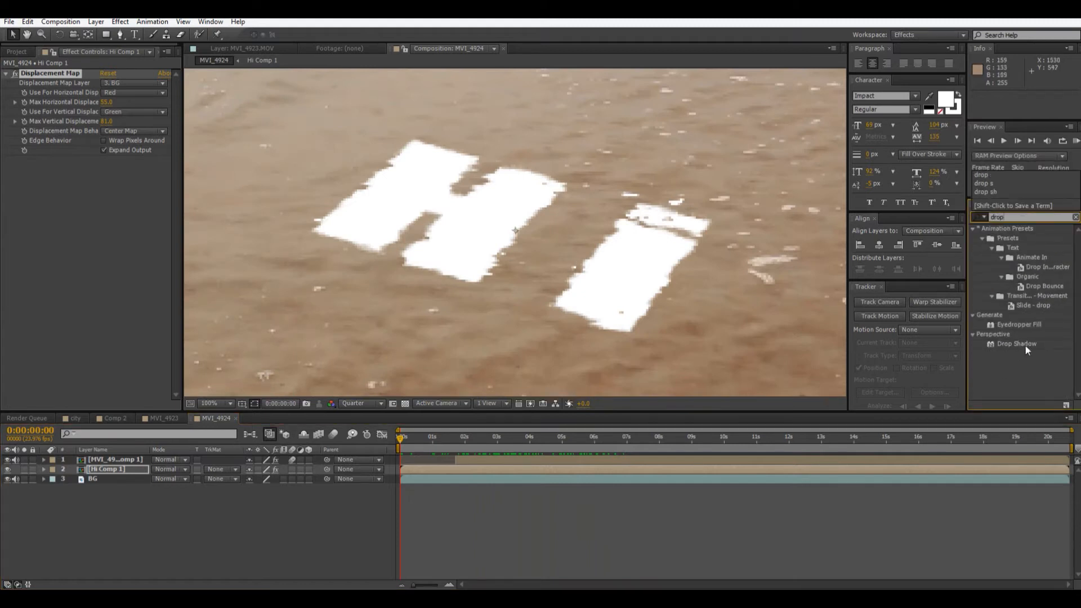
drag(1026, 345, 123, 471)
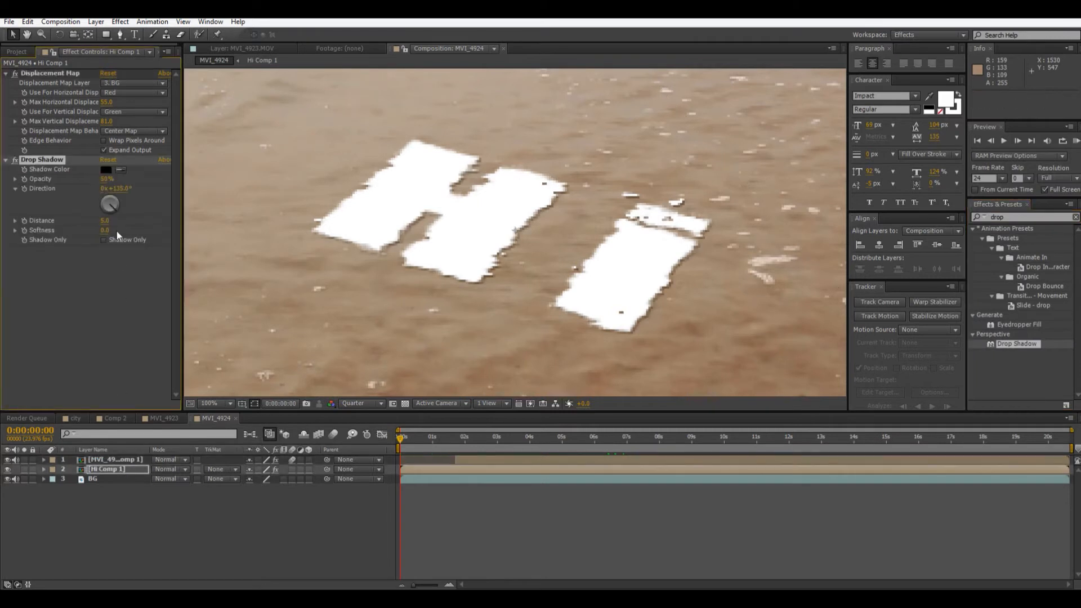
drag(106, 227, 251, 230)
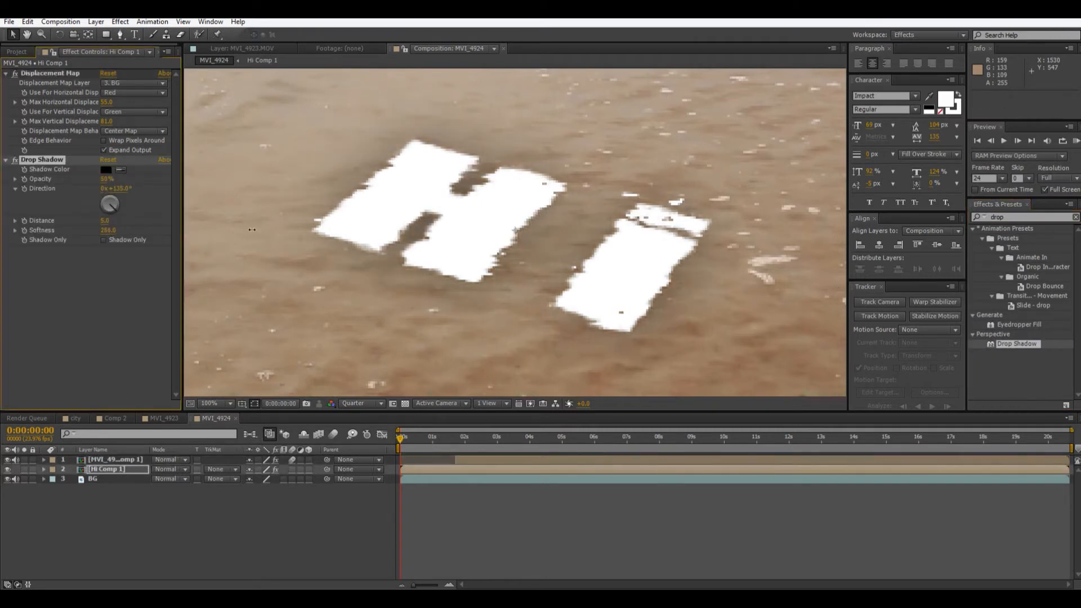
scroll(495, 236, down, 4)
scroll(493, 235, up, 2)
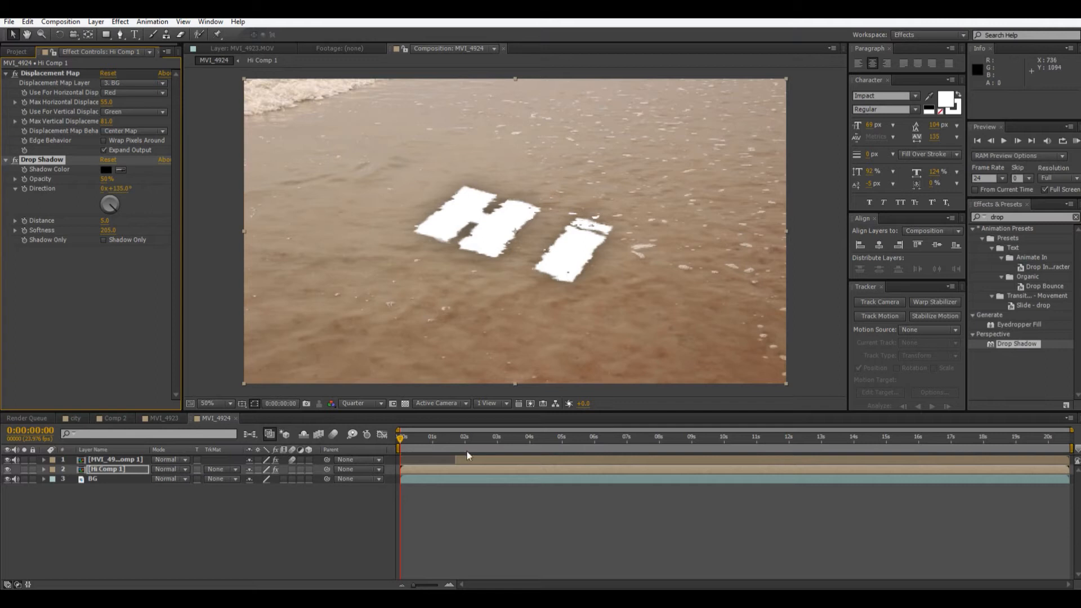
- Preview the wave over the text and examine its edge at 0:00:04:19 in Full resolution
drag(425, 438, 710, 461)
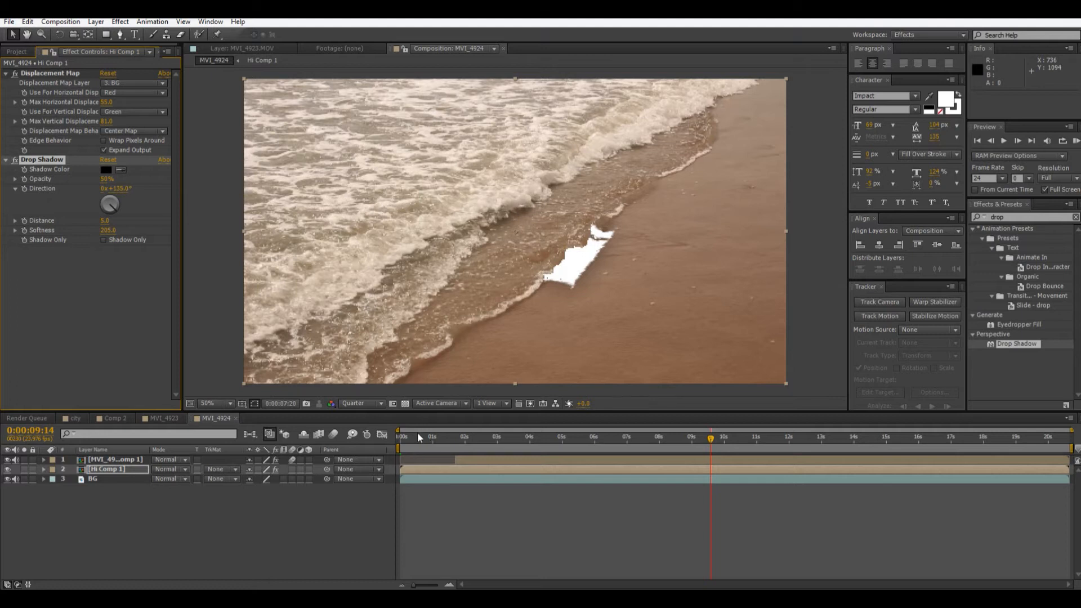
key(KP_0)
drag(453, 437, 555, 451)
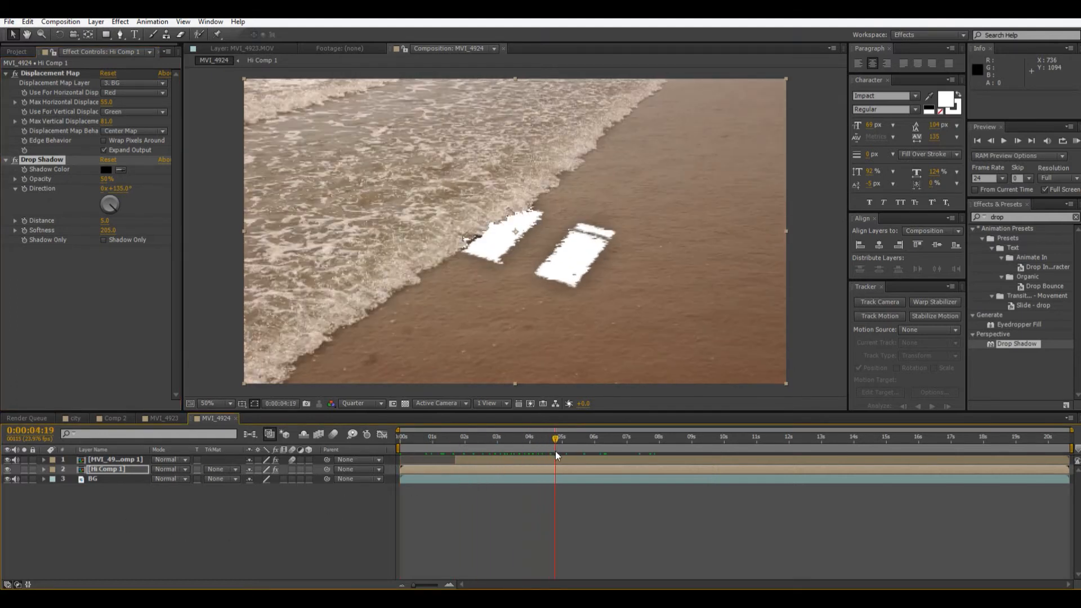
scroll(518, 223, up, 2)
drag(518, 232, 591, 273)
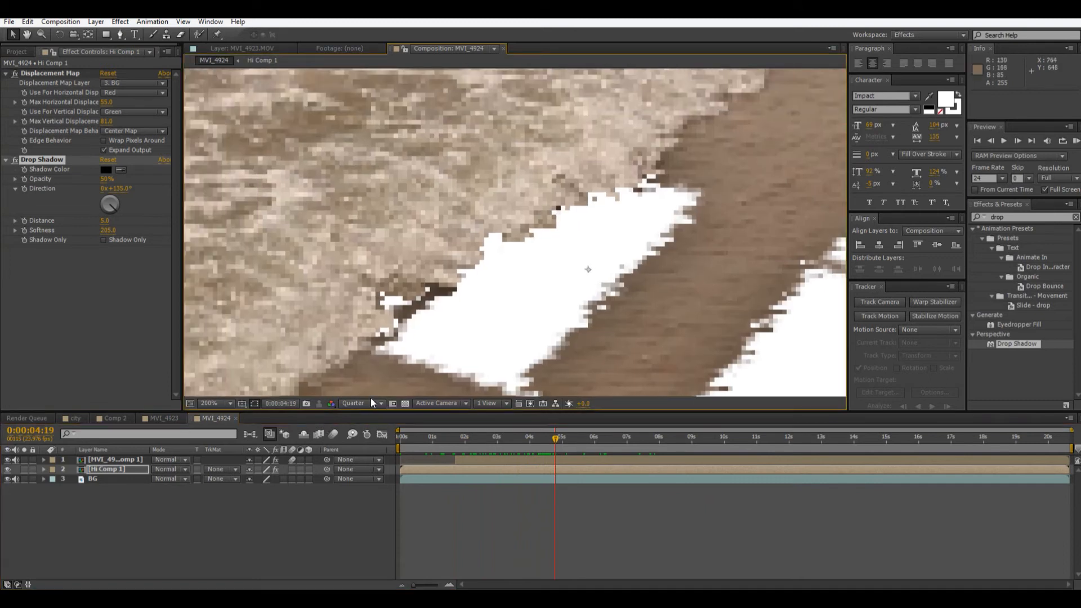
click(370, 403)
click(365, 431)
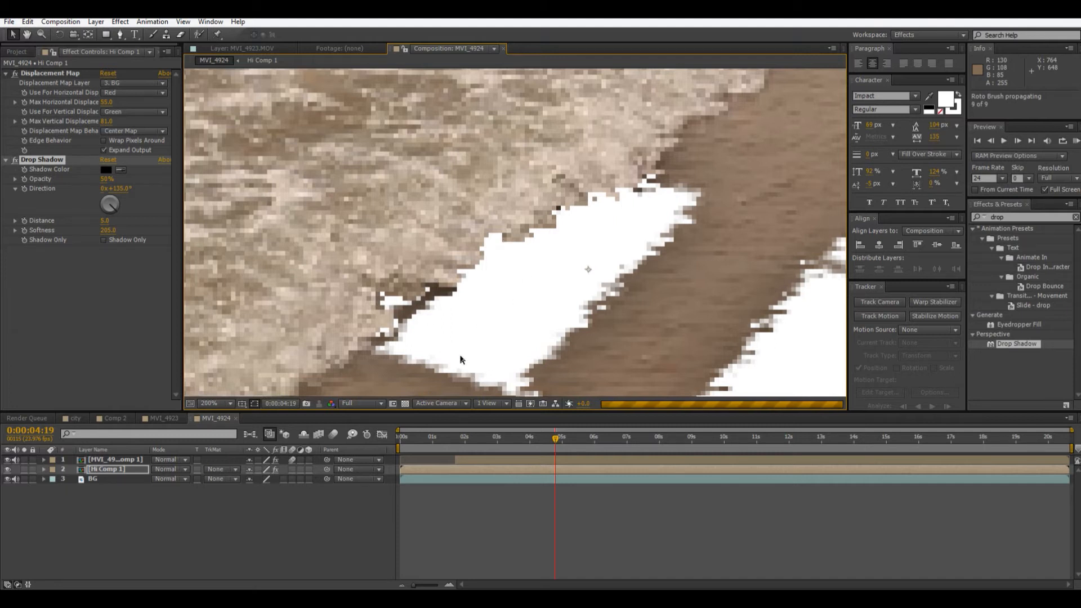
drag(460, 334, 492, 332)
- Apply the Roughen Edges effect to the Wave layer and set its border to 7.90
click(1036, 218)
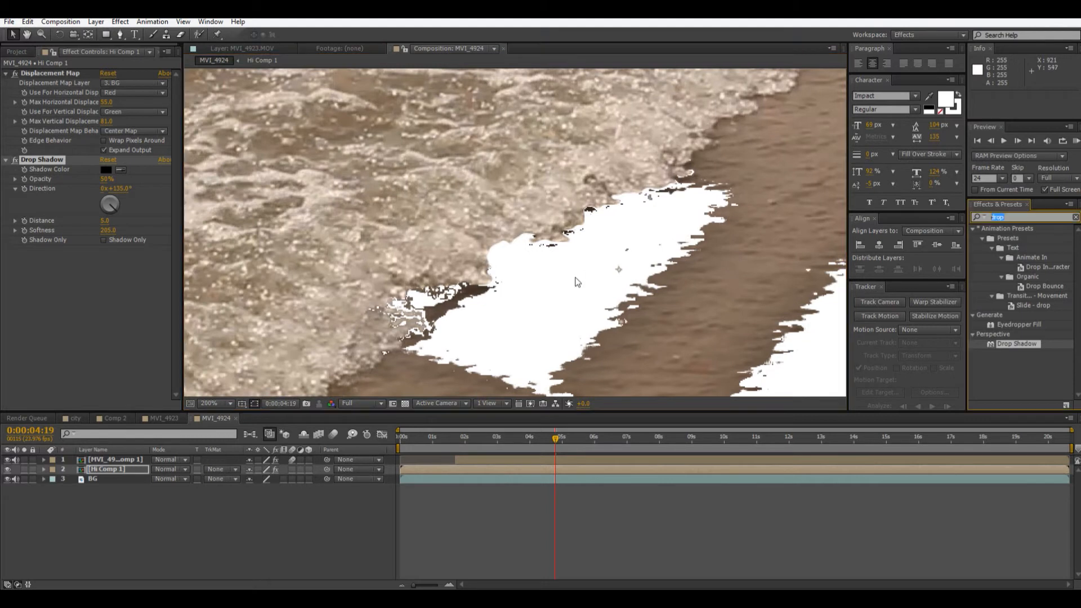
text(ough)
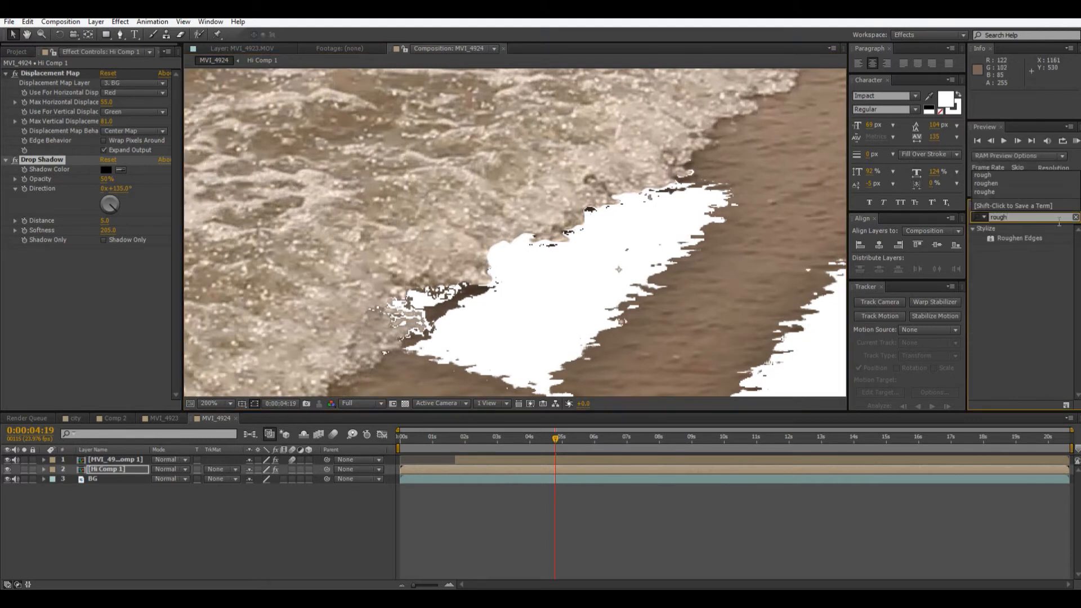
mouse_move(1019, 238)
mouse_down()
mouse_move(183, 448)
mouse_move(136, 480)
mouse_move(134, 462)
mouse_up()
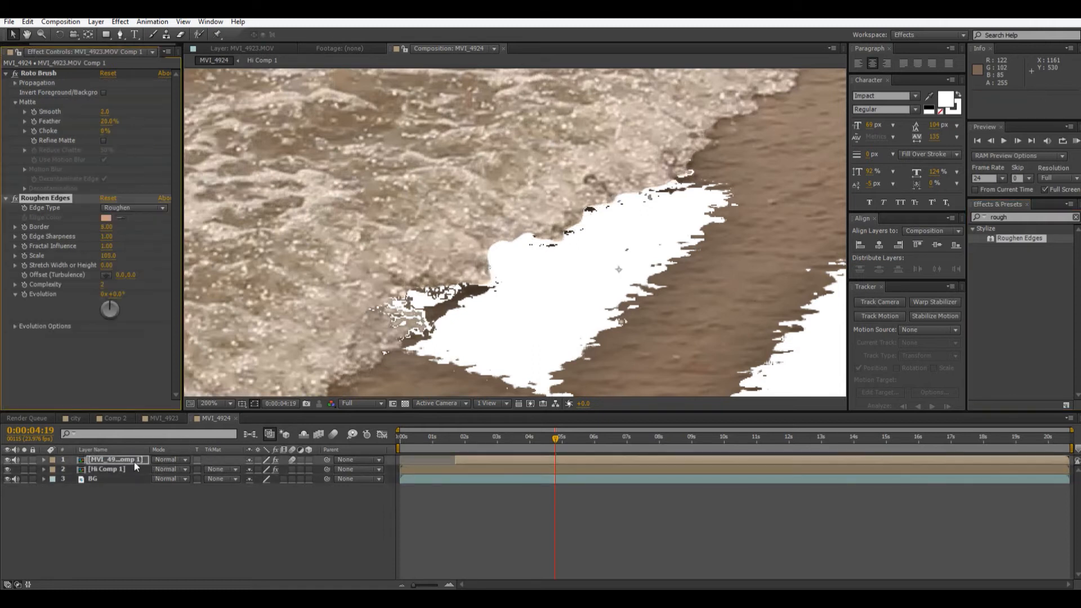
mouse_move(106, 227)
mouse_down()
mouse_move(147, 228)
mouse_move(88, 247)
mouse_move(108, 245)
mouse_up()
- Go to 0:00:05:20 and set the composition preview resolution to Quarter
drag(558, 442, 591, 448)
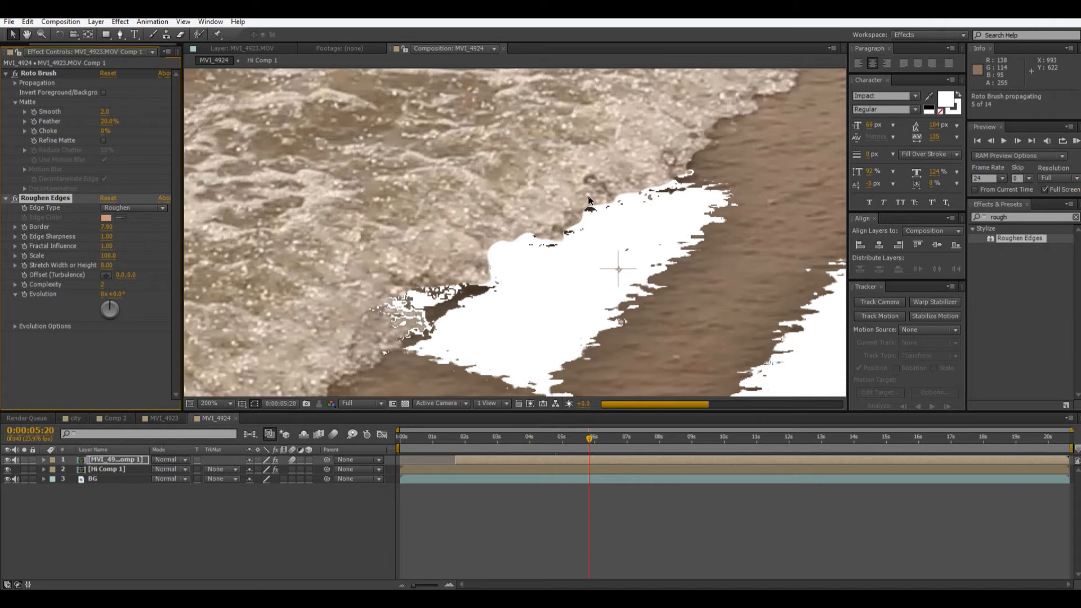
click(361, 403)
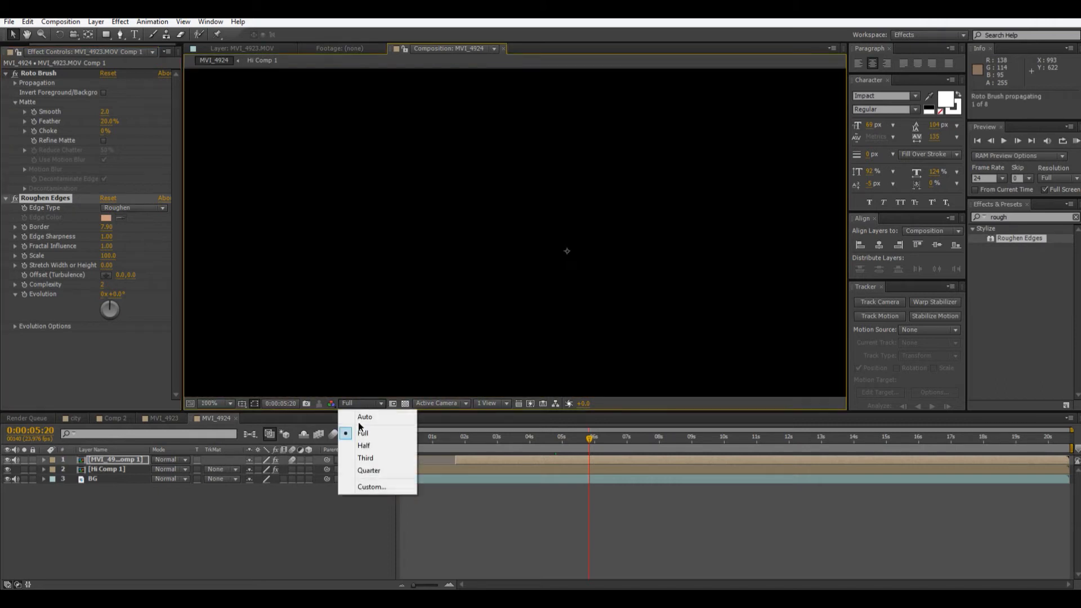
click(367, 471)
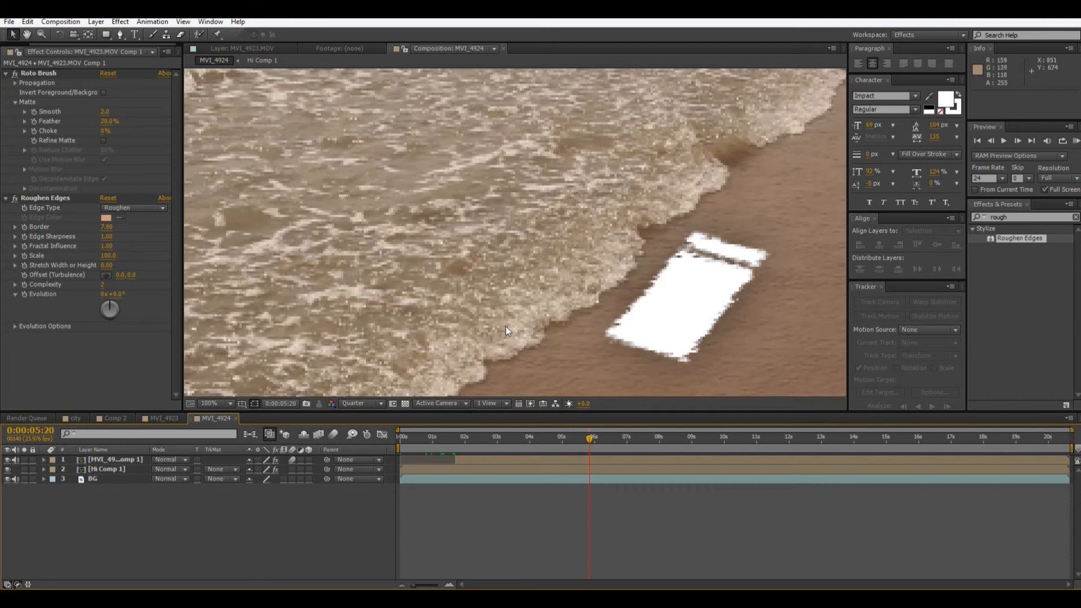
scroll(505, 326, down, 2)
scroll(501, 318, up, 1)
- Examine the roughened wave edge against the Hi text at 0:00:03:13
drag(580, 438, 514, 438)
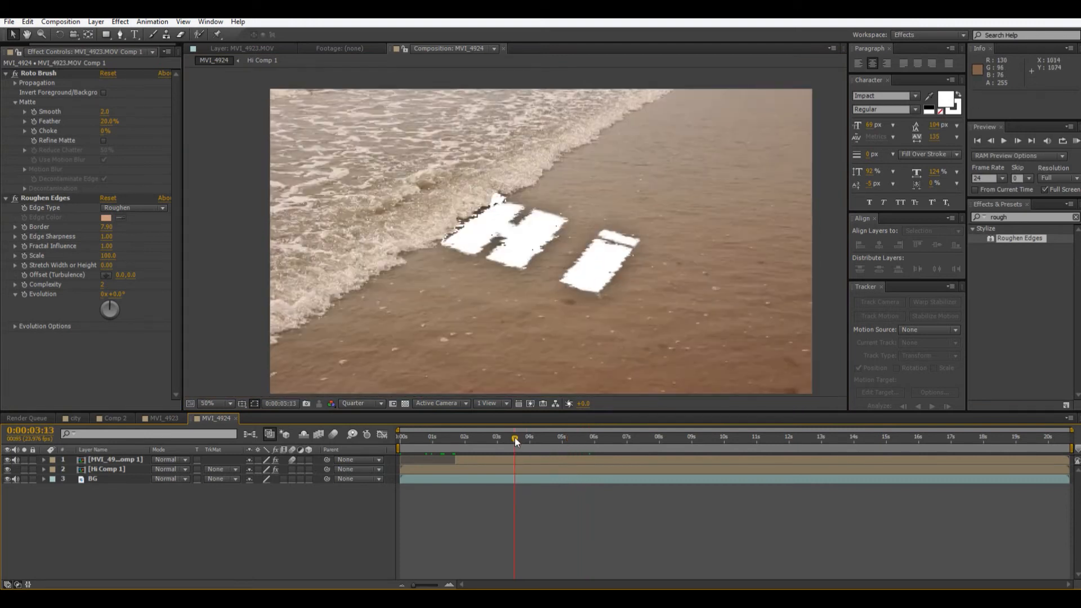
scroll(476, 178, up, 2)
scroll(478, 177, up, 1)
drag(522, 247, 639, 326)
scroll(607, 279, down, 3)
scroll(607, 279, up, 1)
drag(606, 278, 532, 251)
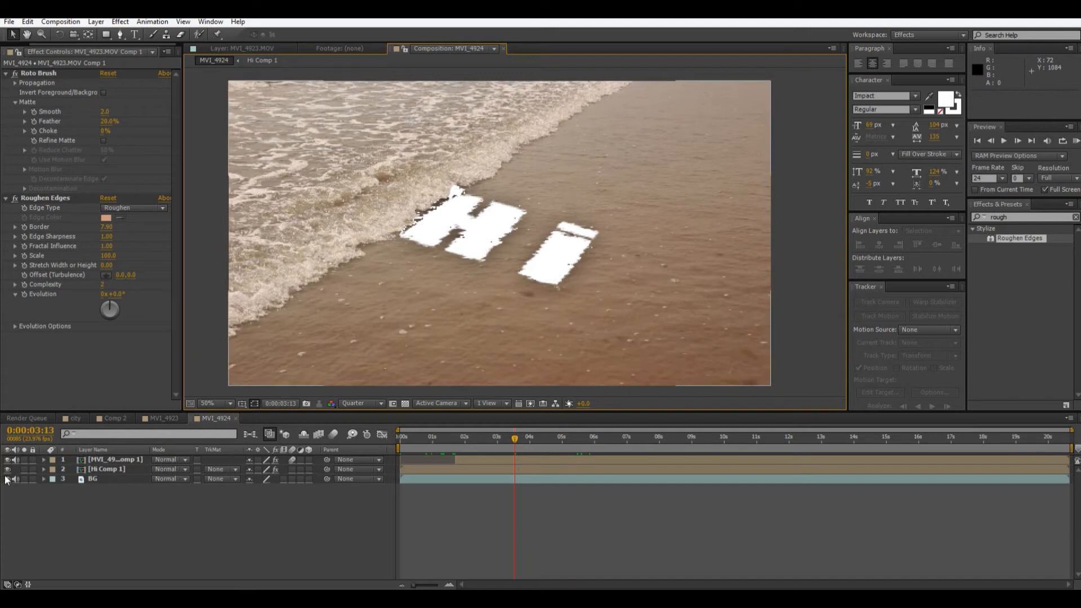
- Hide the Hi pre-comp and BG layers and scrub to 0:00:07:04 and back to review the cut-out wave alone
drag(7, 470, 7, 479)
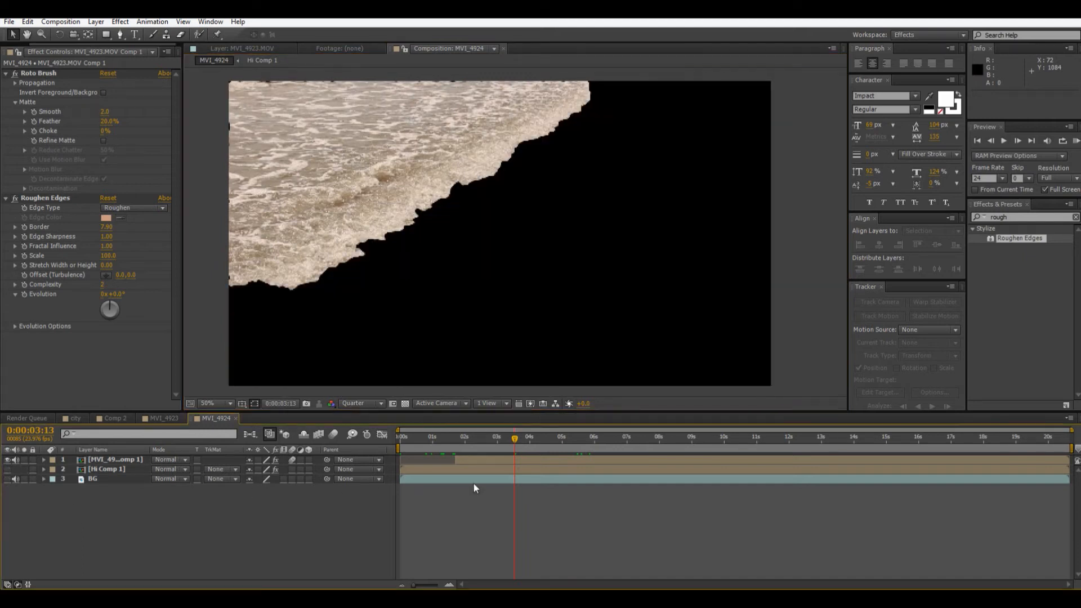
mouse_move(496, 441)
mouse_down()
mouse_move(478, 437)
mouse_move(633, 435)
mouse_up()
key(Page_Down)
key(Page_Down)
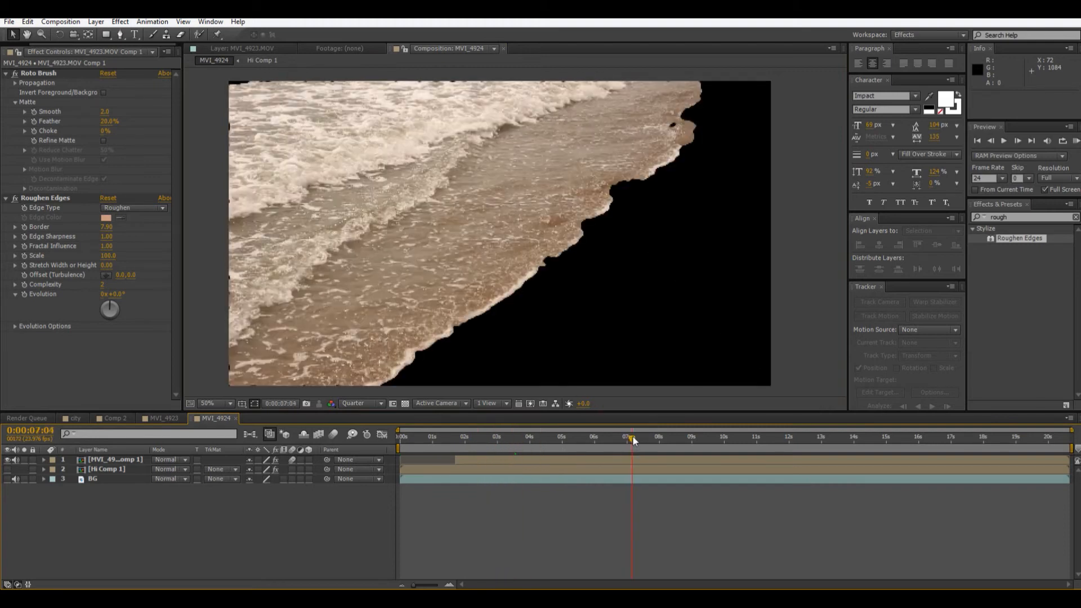
drag(632, 440, 514, 441)
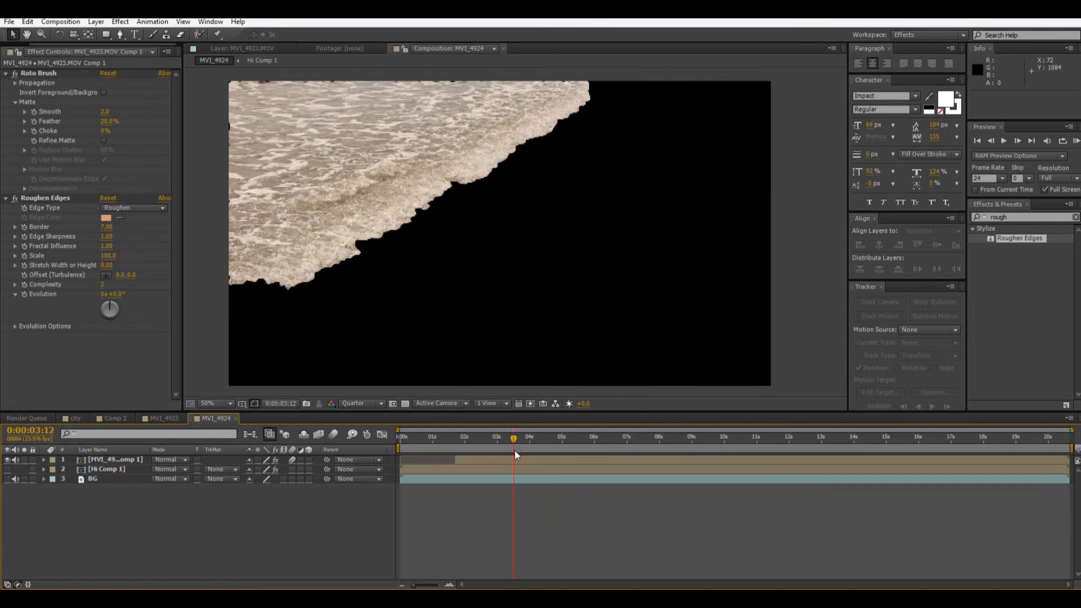
- Show only the Hi pre-comp and scrub to 0:00:12:18 to review the displaced text on its own
click(7, 459)
click(7, 469)
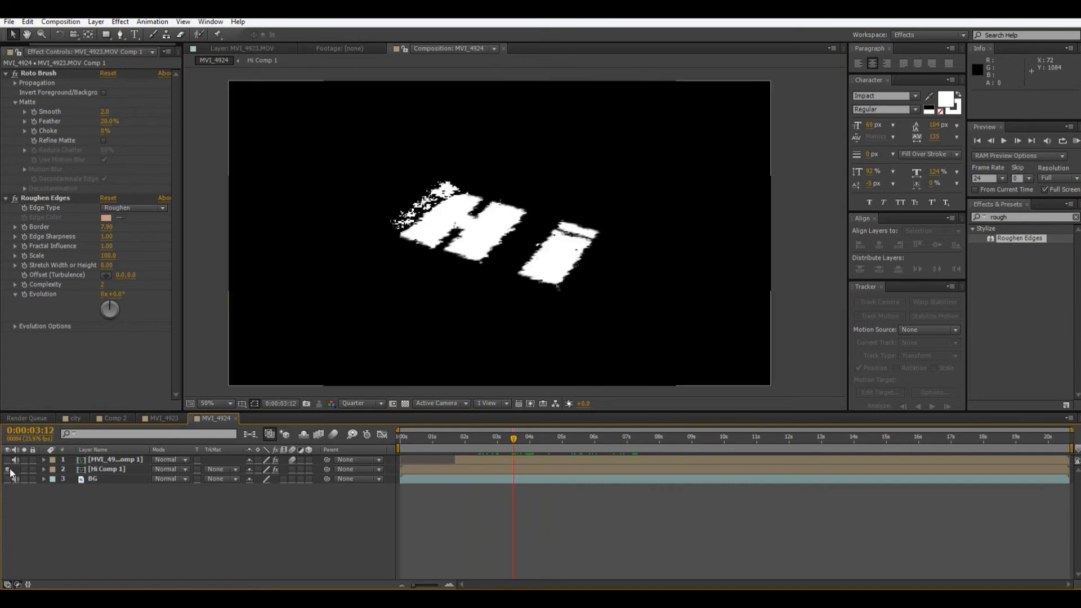
drag(517, 444, 813, 438)
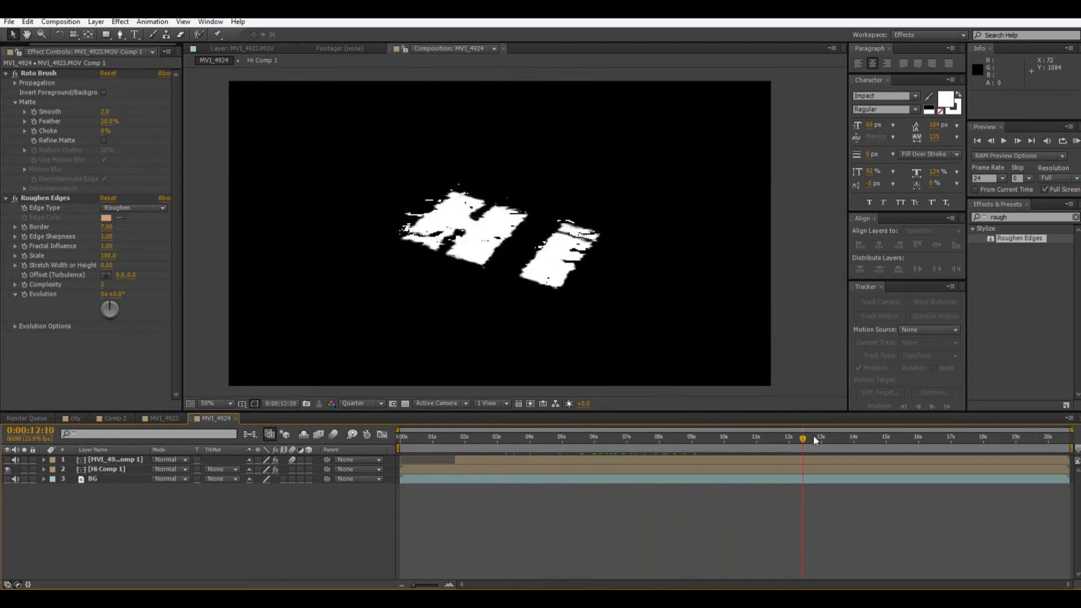
click(8, 470)
click(8, 470)
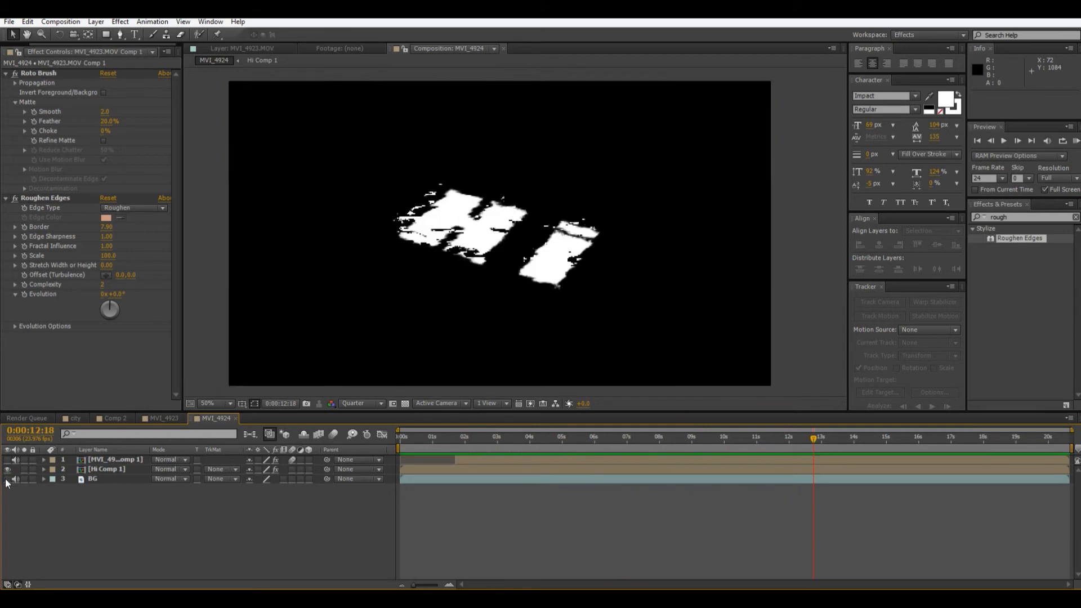
- Compare the full composite with the isolated Wave layer at 0:00:07:14, finishing with all three layers visible
click(8, 479)
drag(670, 451, 646, 452)
click(7, 470)
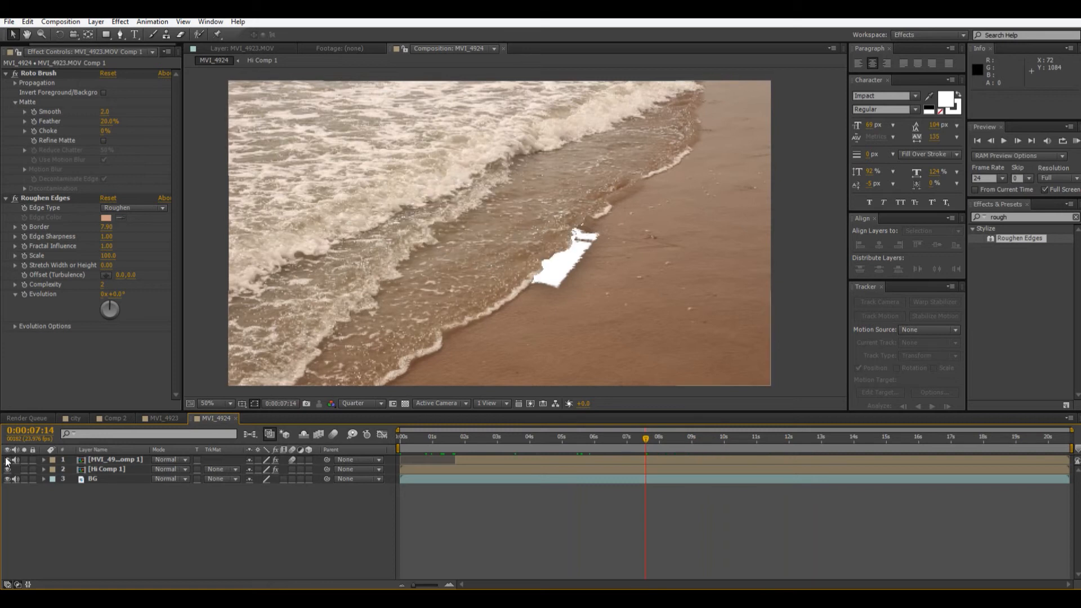
click(8, 479)
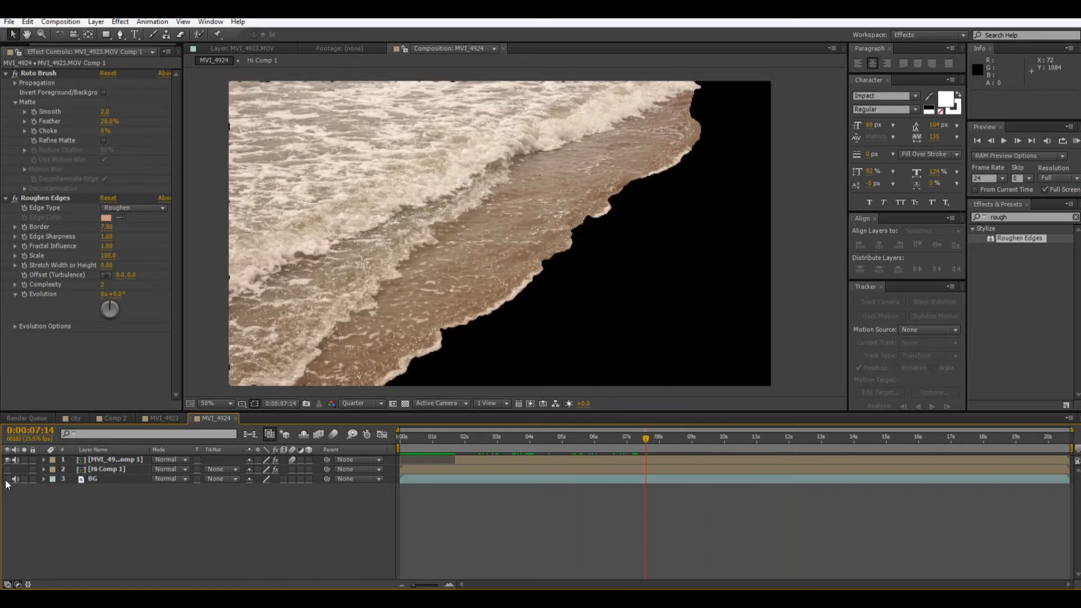
click(8, 479)
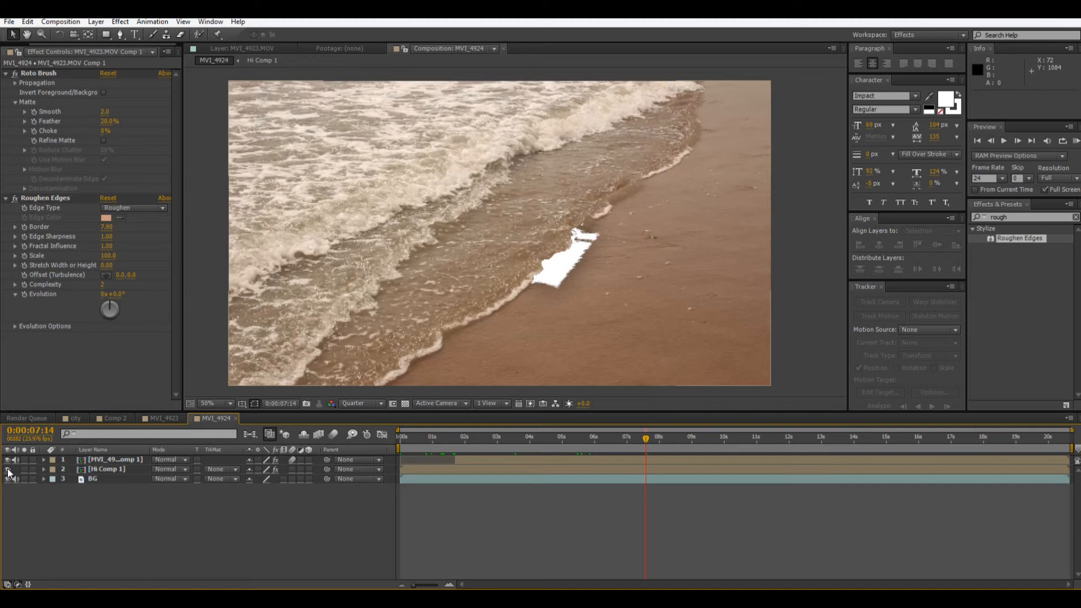
click(7, 469)
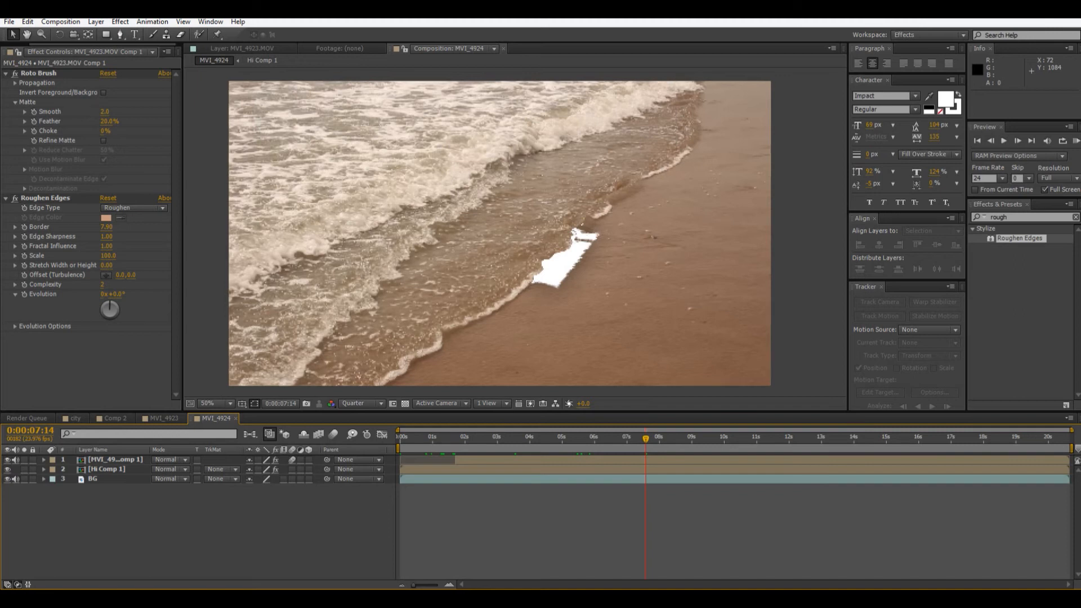
- Go to 0:00:03:21 and add a new adjustment layer to the composition
drag(584, 445, 526, 474)
drag(1011, 218, 881, 270)
right_click(192, 504)
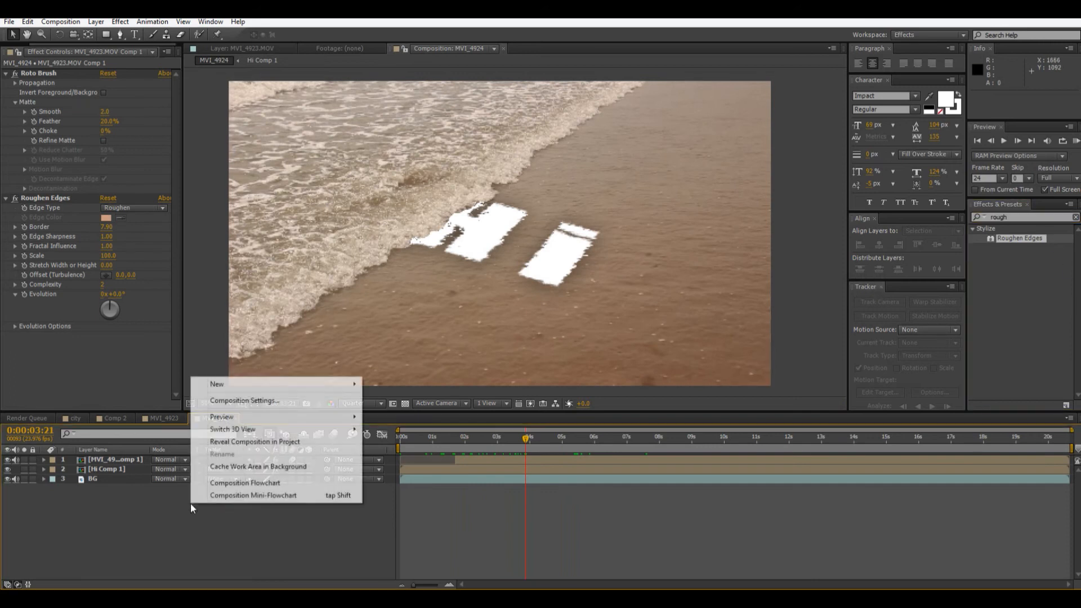
mouse_move(220, 384)
click(154, 476)
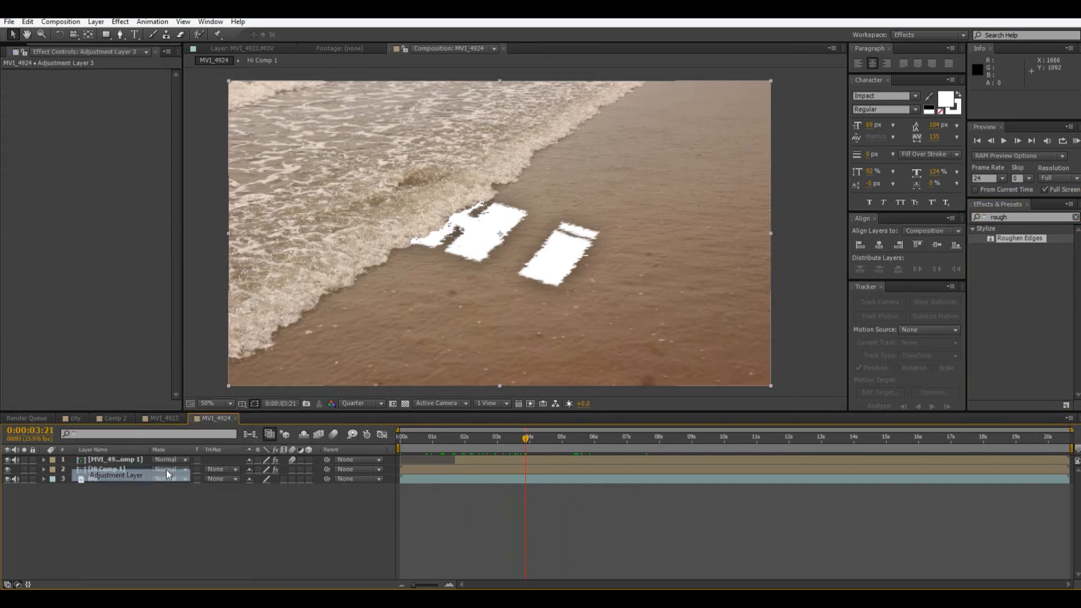
- Apply the Curves effect to Adjustment Layer 3 and bend its RGB curve into an S-shape for more contrast
click(982, 218)
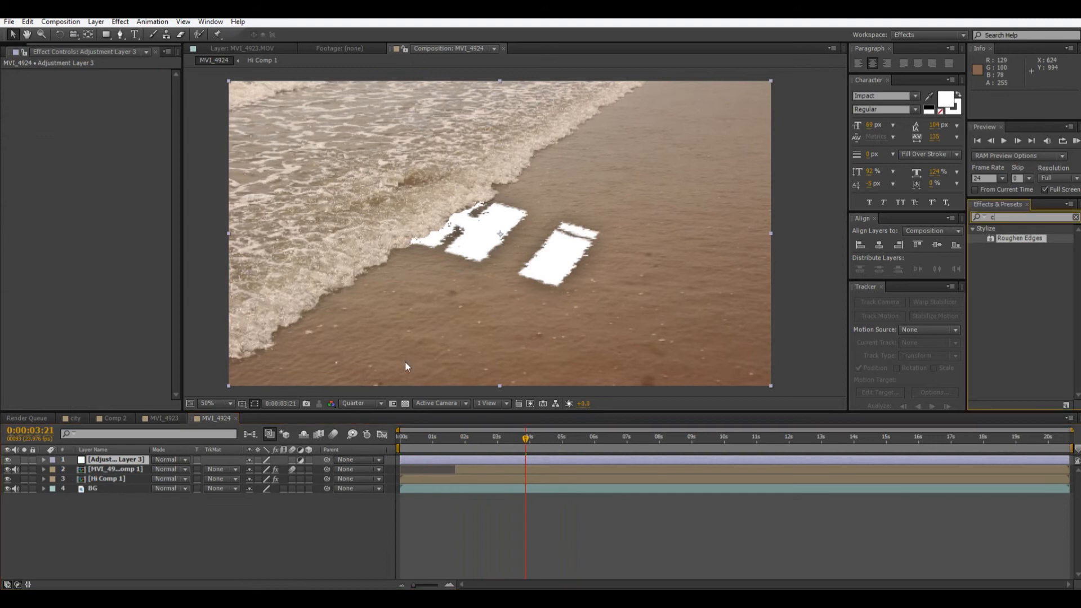
text(curves)
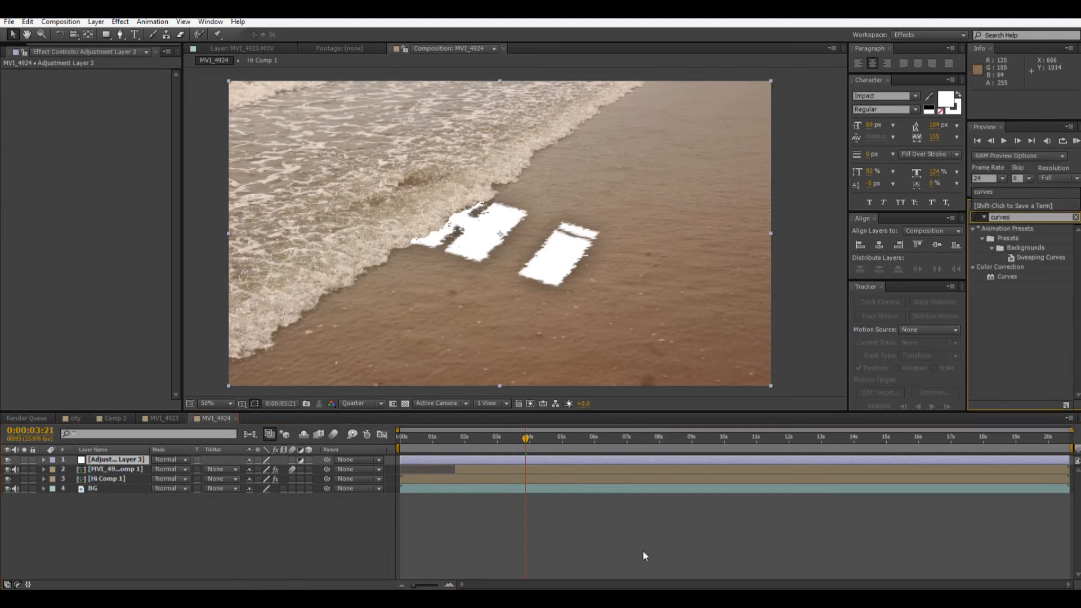
click(1001, 277)
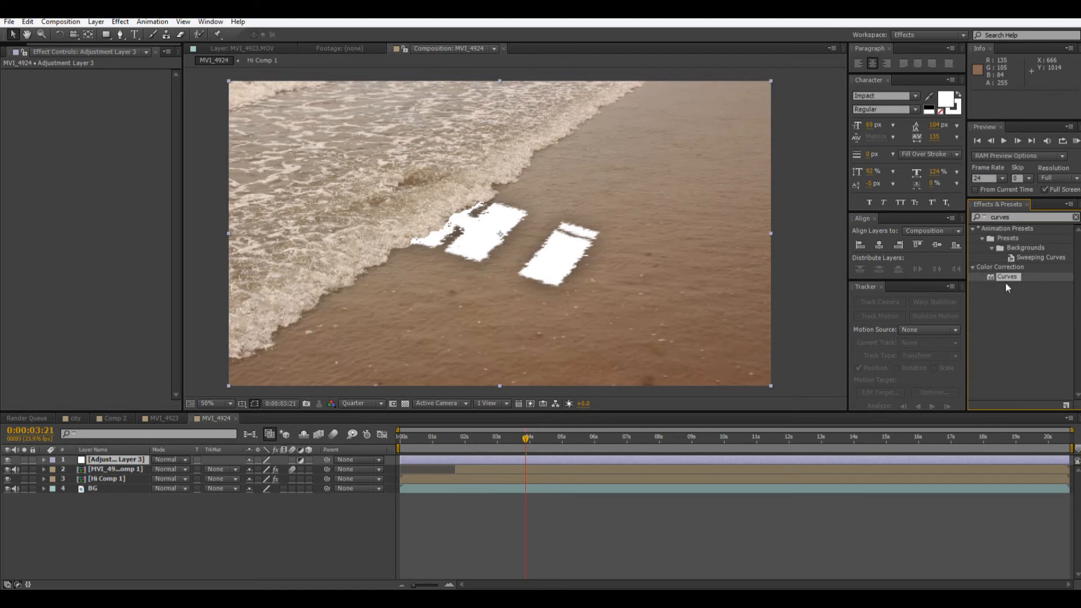
drag(1001, 279, 119, 458)
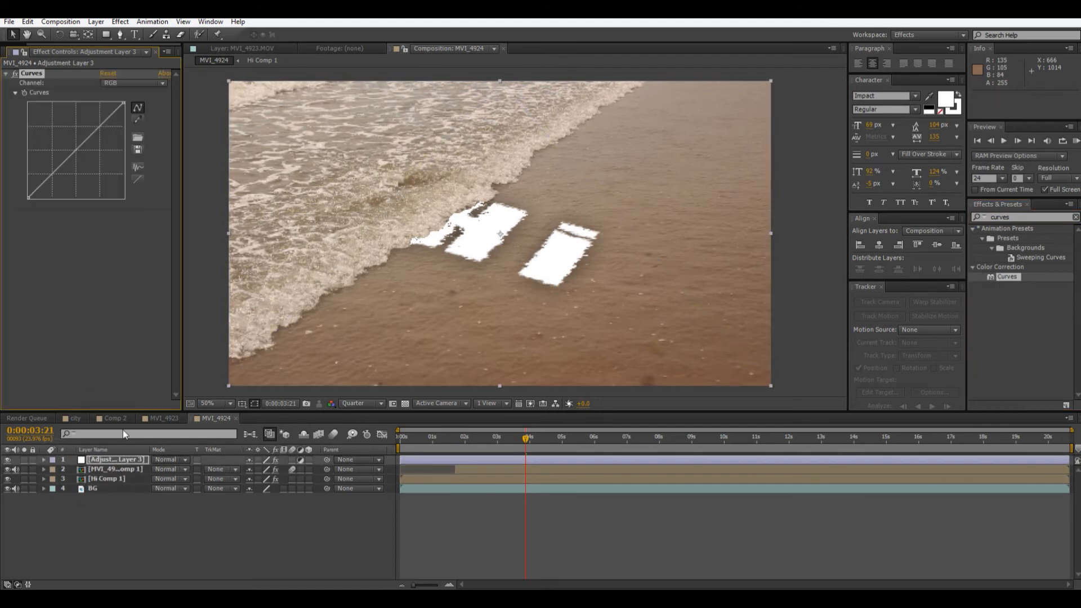
drag(42, 182, 46, 191)
drag(90, 137, 96, 129)
- Raise the midtones of the Blue channel slightly in the adjustment layer's Curves effect
click(143, 84)
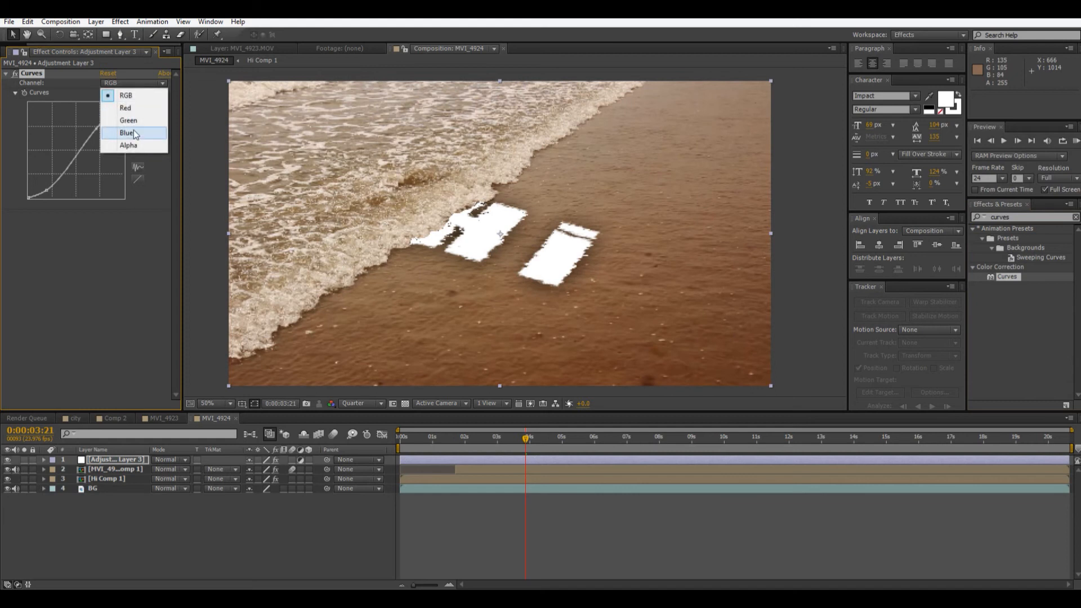
click(133, 130)
drag(79, 148, 79, 144)
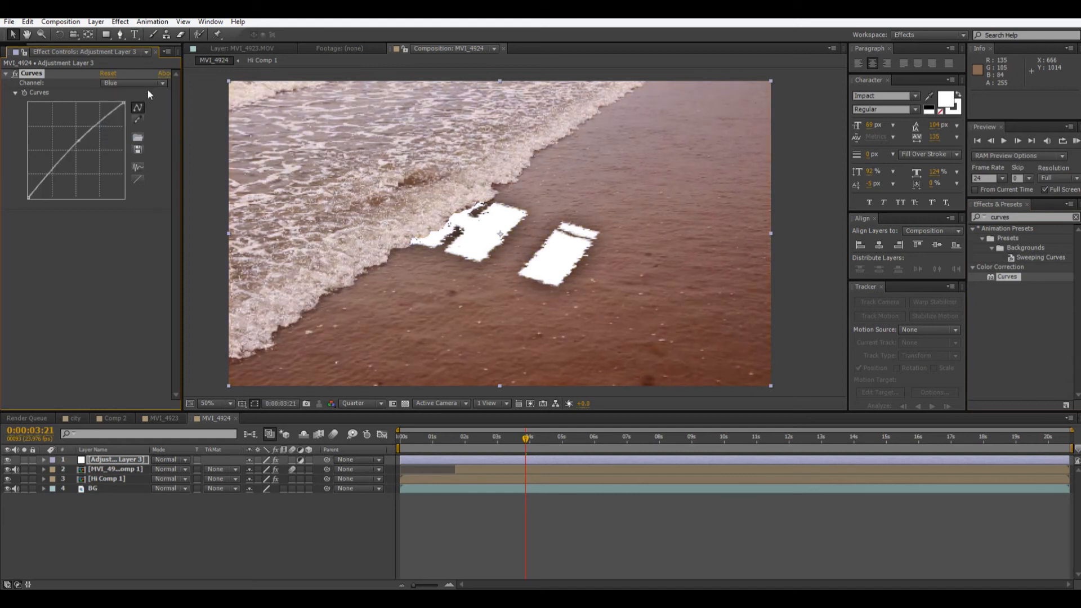
- Shape the Green channel curve into an S-curve with raised highlights and lowered shadows
click(148, 84)
click(134, 120)
drag(99, 126, 99, 119)
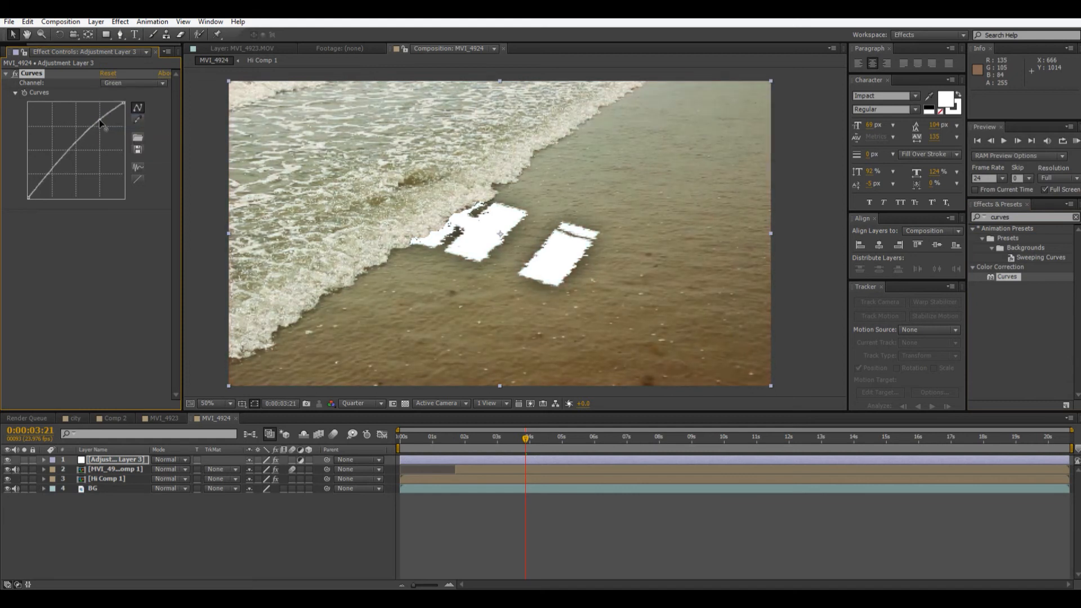
drag(60, 167, 59, 178)
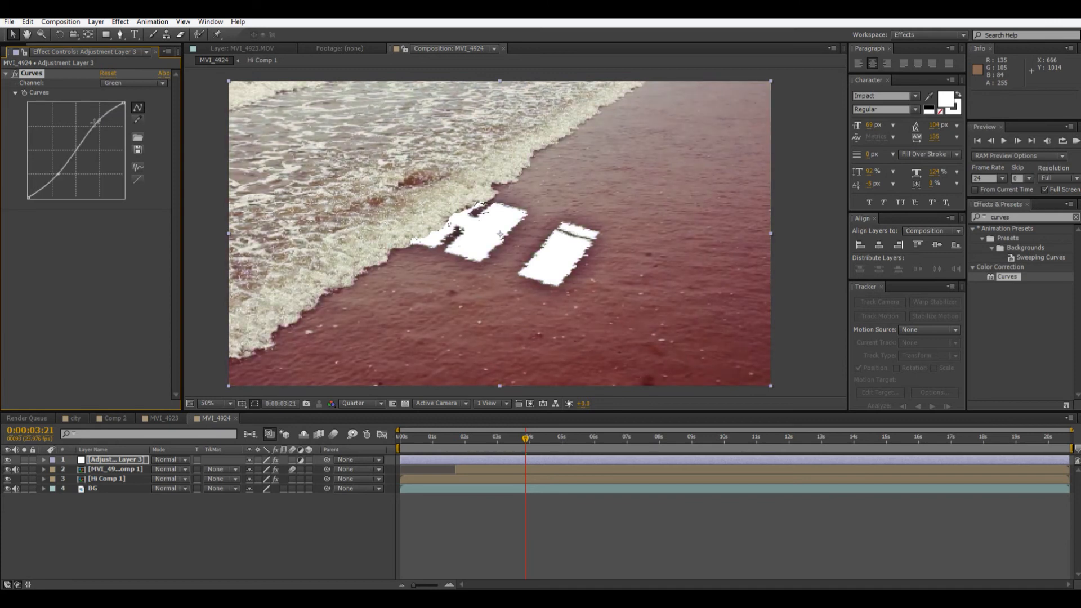
drag(99, 119, 95, 119)
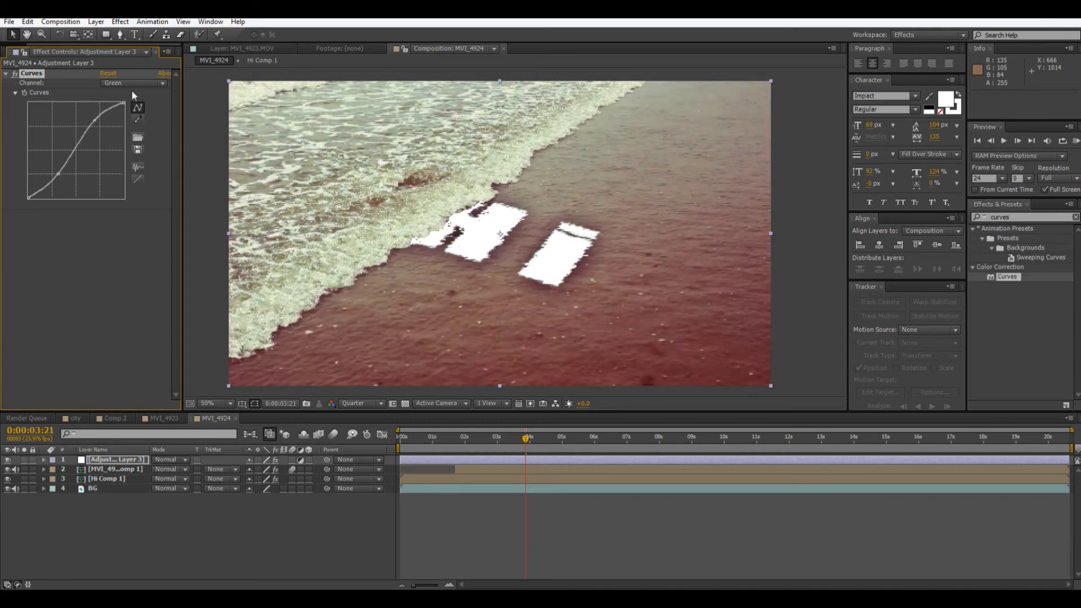
- Shape the Red channel curve into an S-curve by lowering the shadows and slightly raising the highlights
click(133, 88)
click(138, 107)
drag(76, 151, 55, 163)
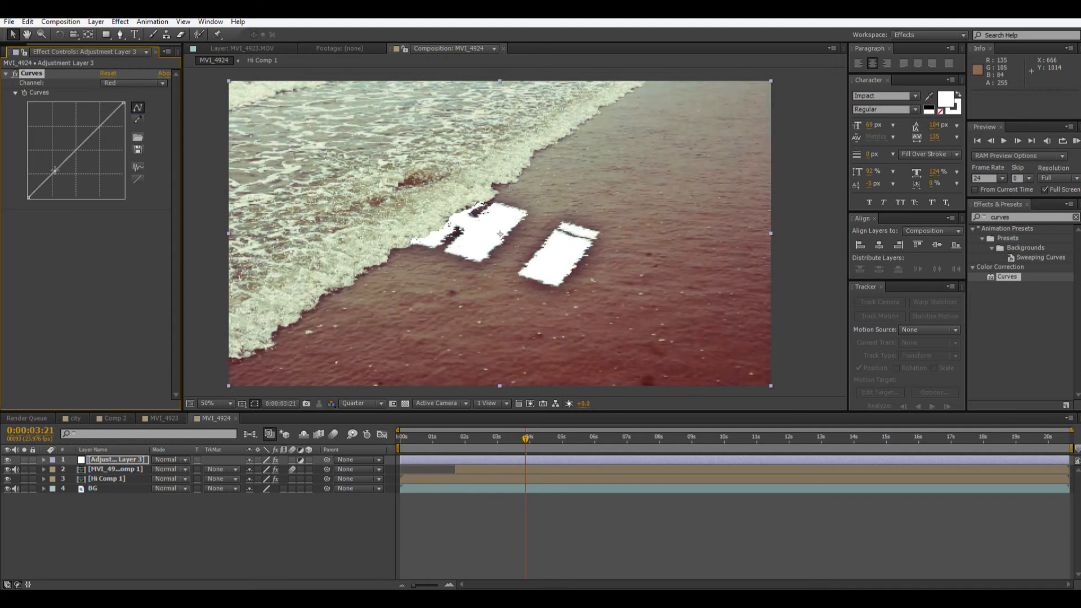
mouse_move(98, 125)
mouse_down()
mouse_move(93, 117)
mouse_move(98, 130)
mouse_up()
drag(52, 169, 57, 180)
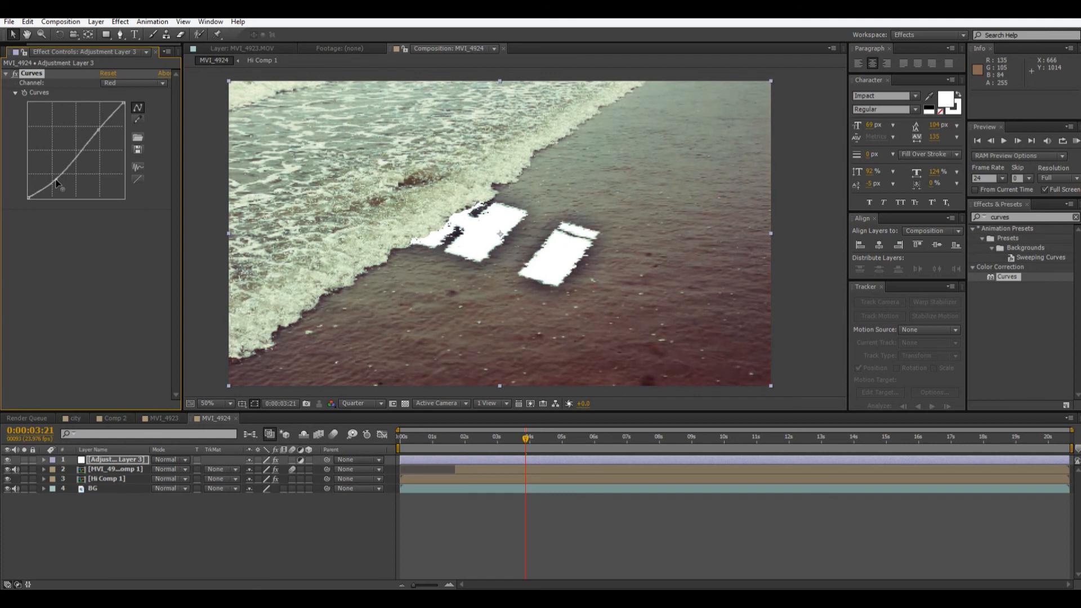
drag(100, 130, 96, 128)
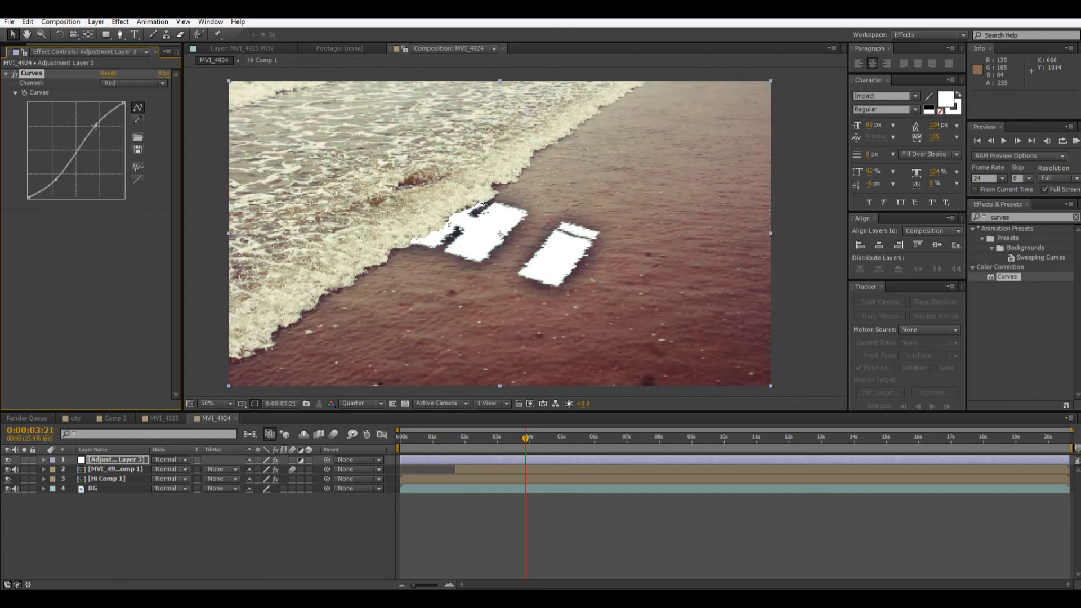
- Lift the Blue channel midtones a little more and fine-tune the shadow point of the Green channel curve
click(134, 84)
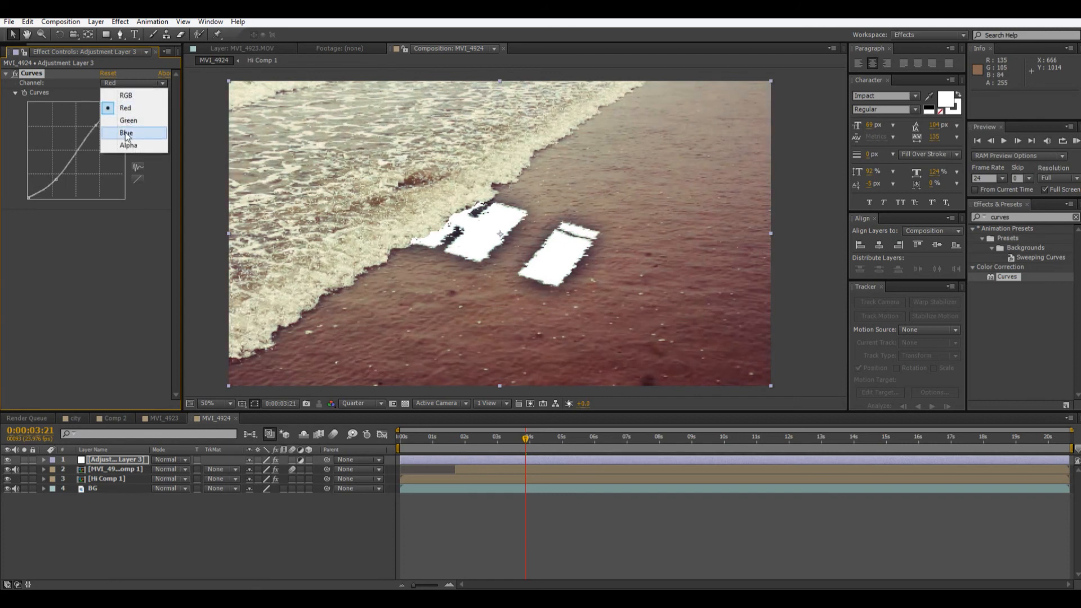
click(123, 130)
drag(84, 140, 76, 138)
click(114, 85)
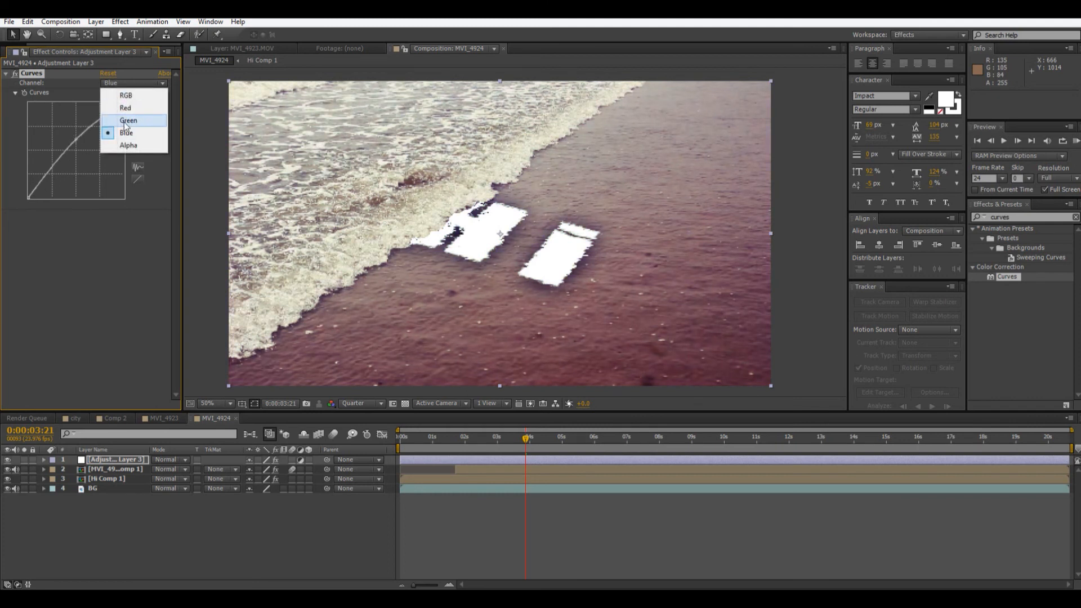
click(123, 120)
drag(59, 174, 57, 178)
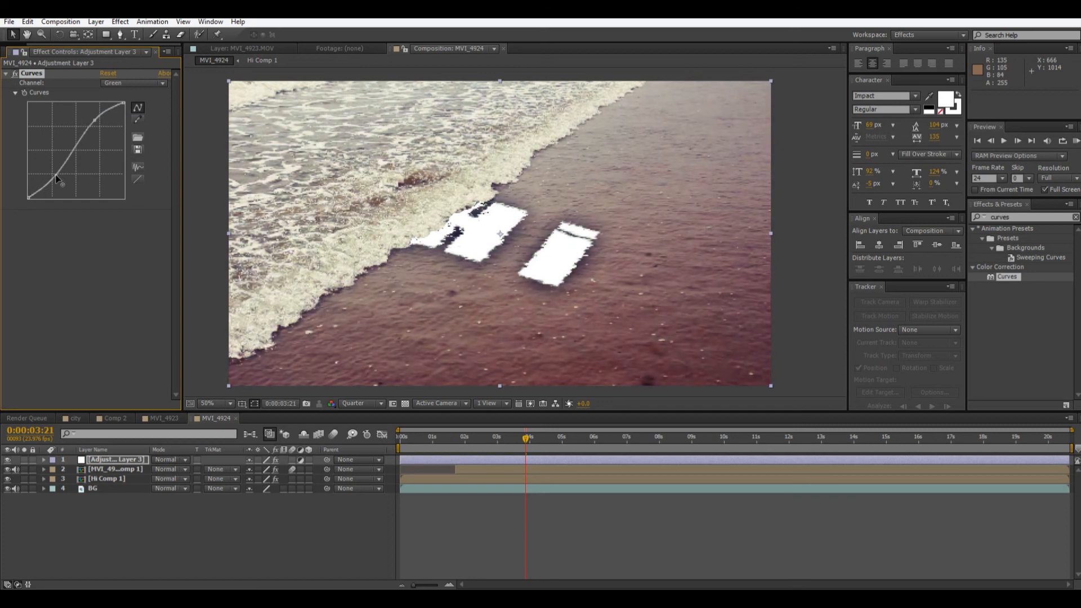
- Move to a slightly earlier frame and pull the upper point of the RGB curve down to darken the image
mouse_move(529, 444)
mouse_down()
mouse_move(460, 450)
mouse_move(502, 464)
mouse_move(512, 450)
mouse_up()
click(119, 83)
click(125, 96)
drag(97, 131, 101, 136)
- Inspect the graded text and its edges up close at 0:00:06:09 and 0:00:01:20
drag(510, 444, 601, 463)
scroll(515, 201, up, 4)
scroll(435, 198, down, 4)
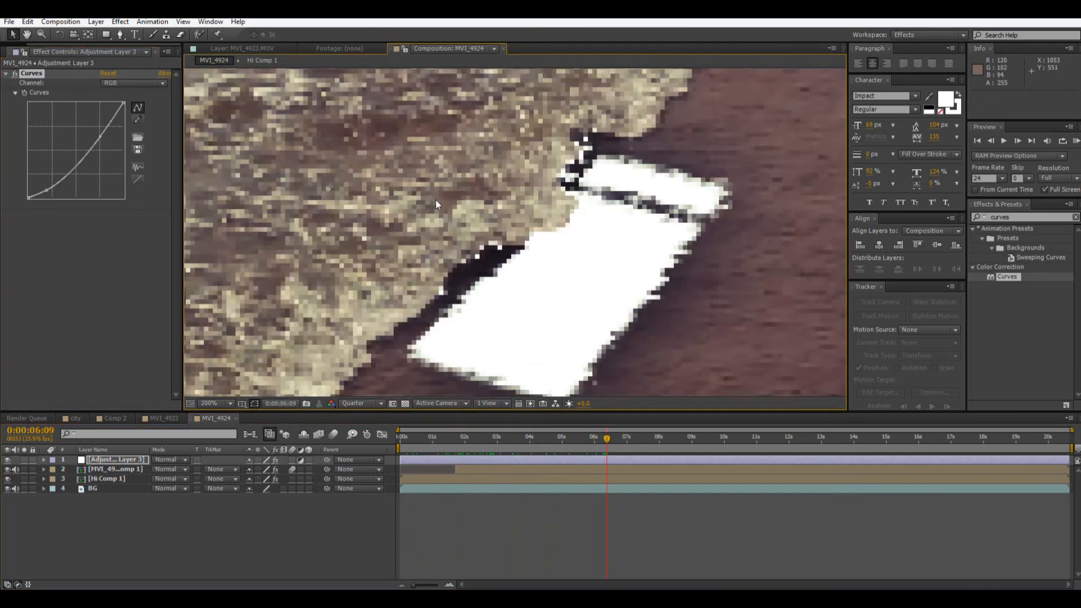
scroll(436, 204, up, 3)
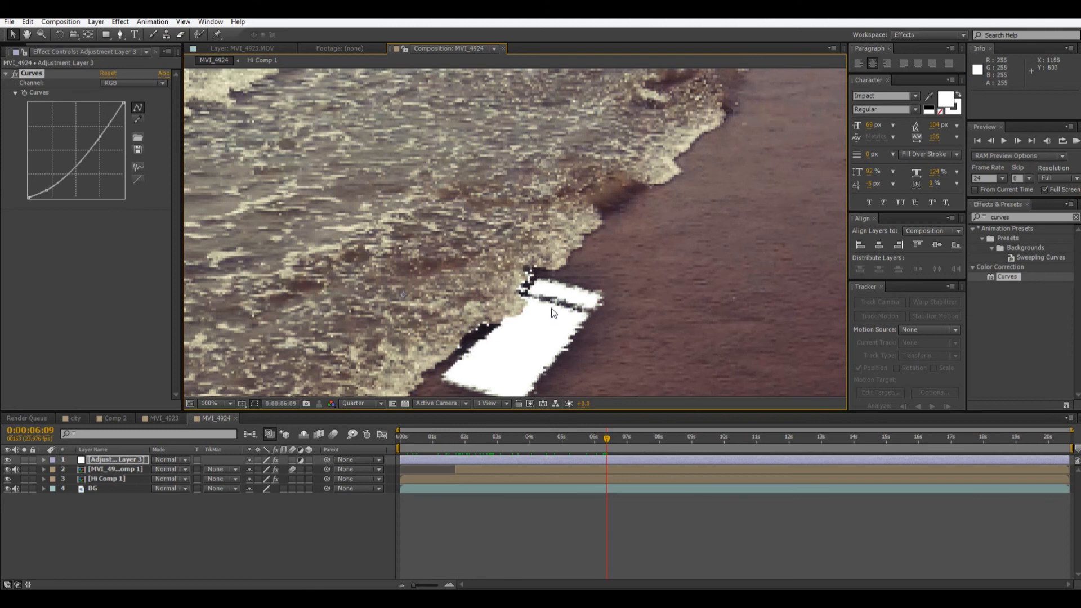
drag(581, 441, 459, 439)
scroll(562, 239, up, 4)
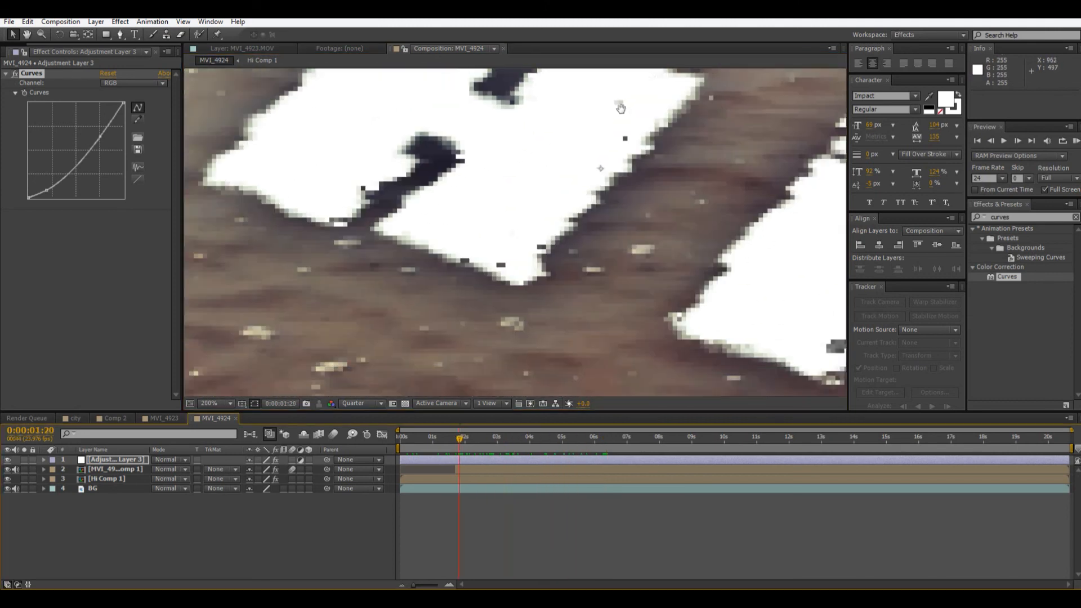
scroll(561, 239, down, 3)
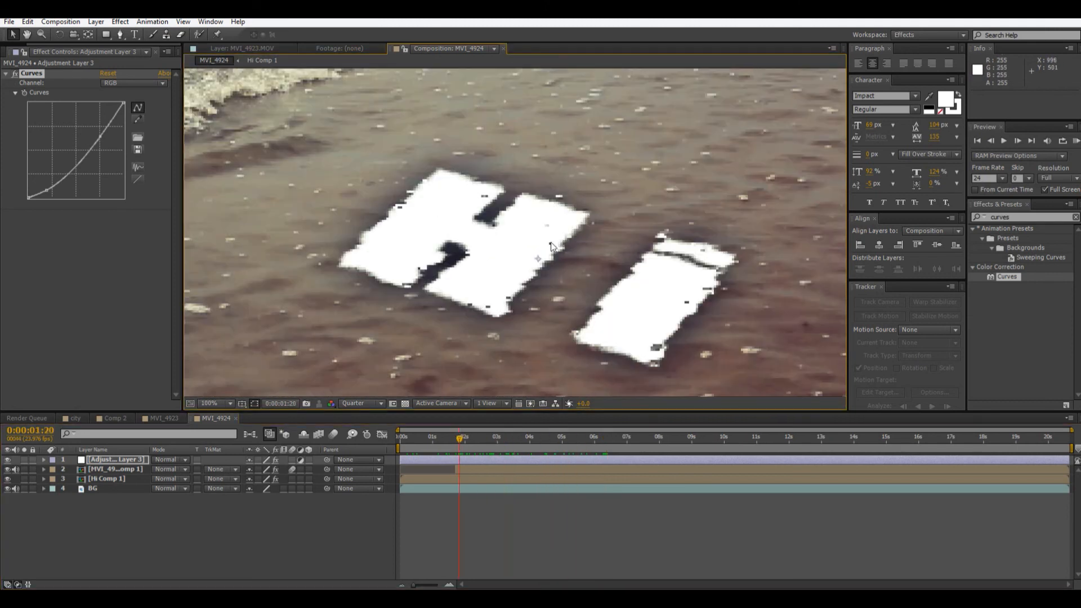
- Set the blending mode of the Hi Comp 1 layer to Overlay
click(109, 478)
click(180, 478)
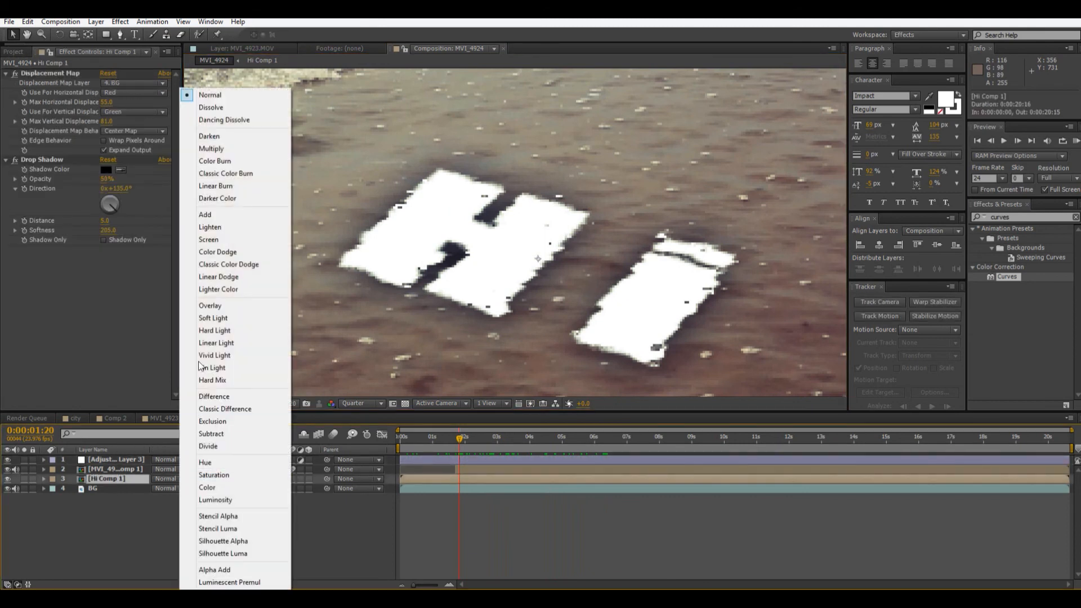
click(212, 305)
- Review the blended text in the full frame at 0:00:05:14, then scrub back to 0:00:00:13
click(448, 439)
drag(454, 434, 580, 468)
scroll(519, 306, down, 4)
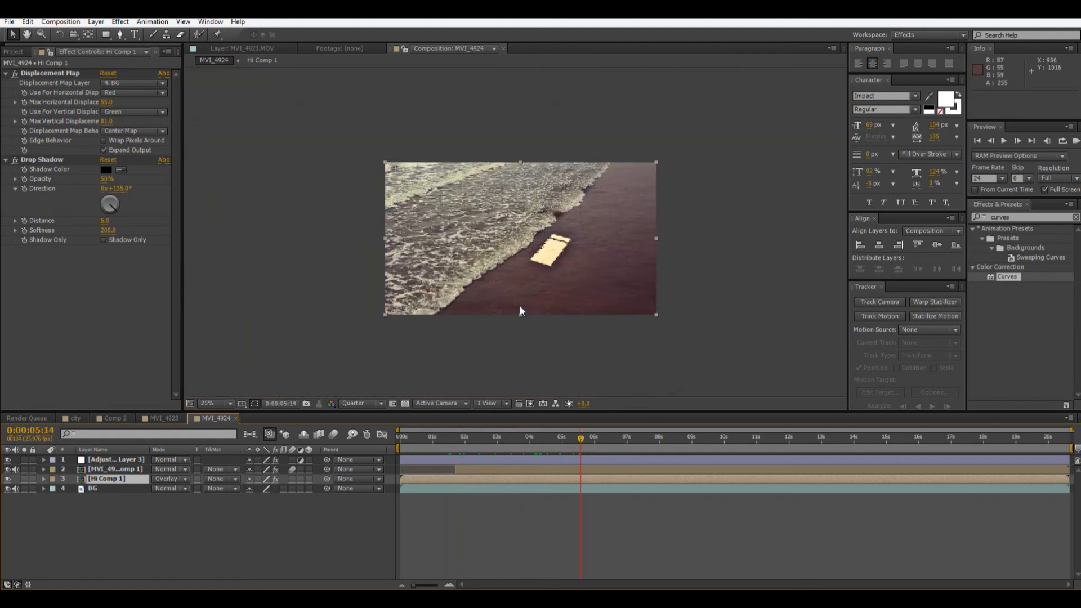
scroll(515, 306, up, 2)
drag(511, 306, 458, 290)
drag(580, 438, 418, 441)
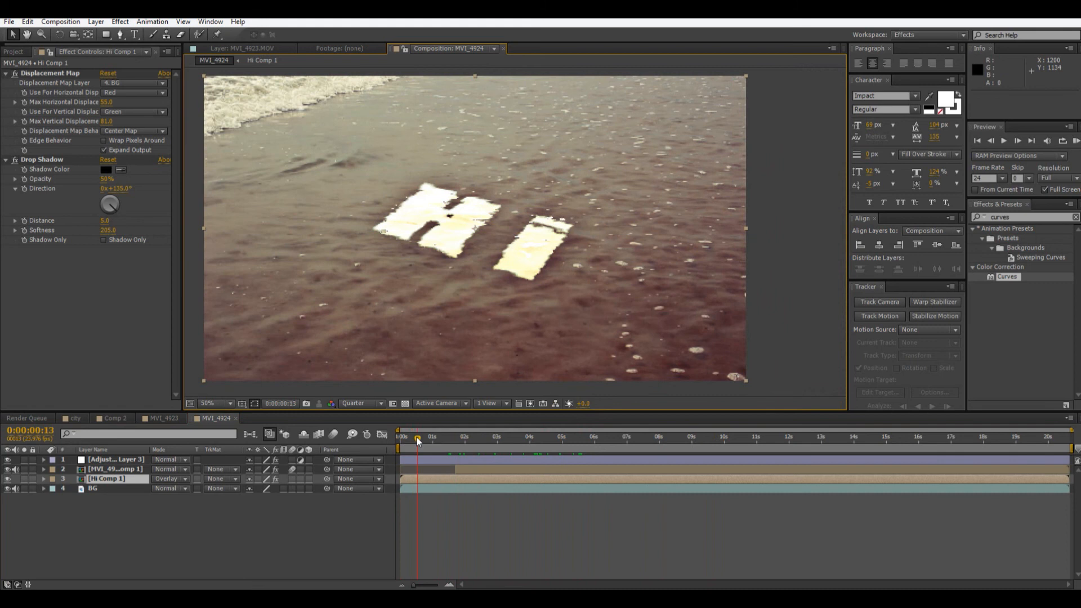